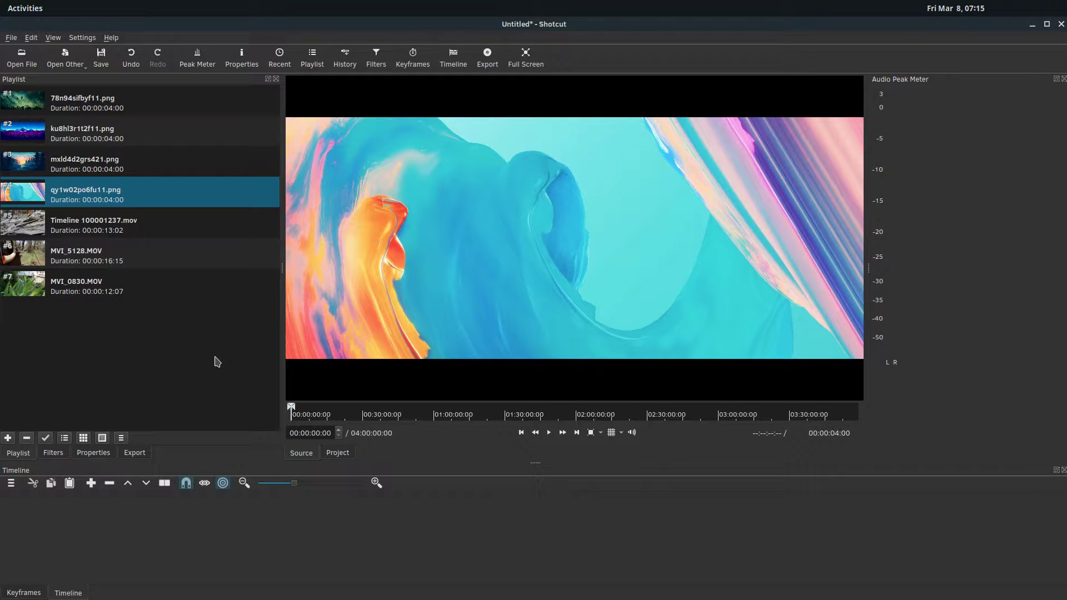
- Preview ku8hl3r1t2f11.png, mxld4d2grs421.png, Timeline 100001237.mov and MVI_0830.MOV in the Source viewer
{"action": "left_click", "coordinate": [76, 135]}
{"action": "left_click", "coordinate": [81, 162]}
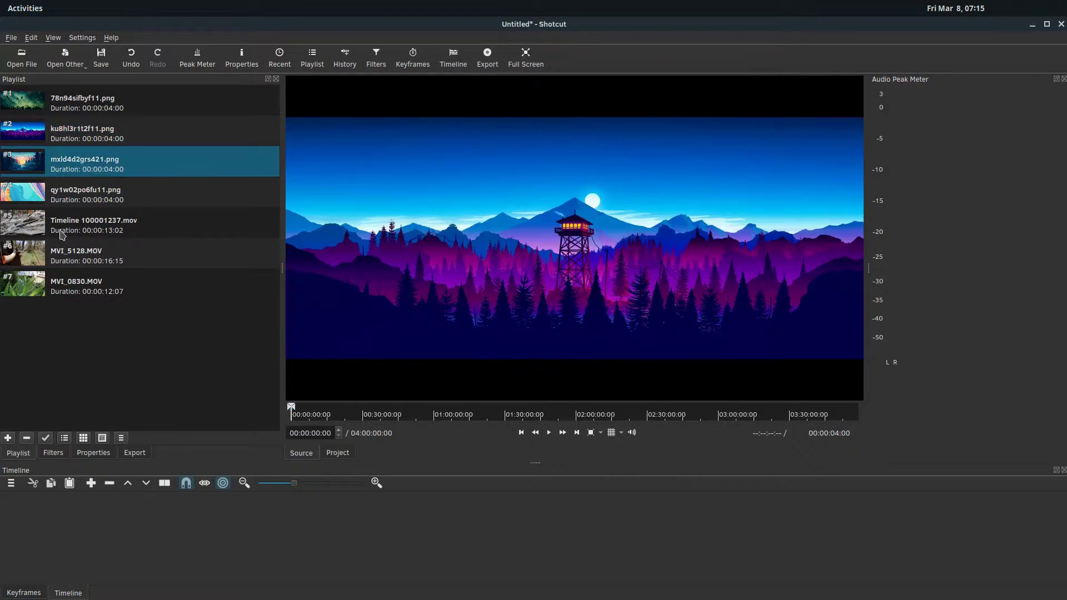
{"action": "left_click", "coordinate": [69, 226]}
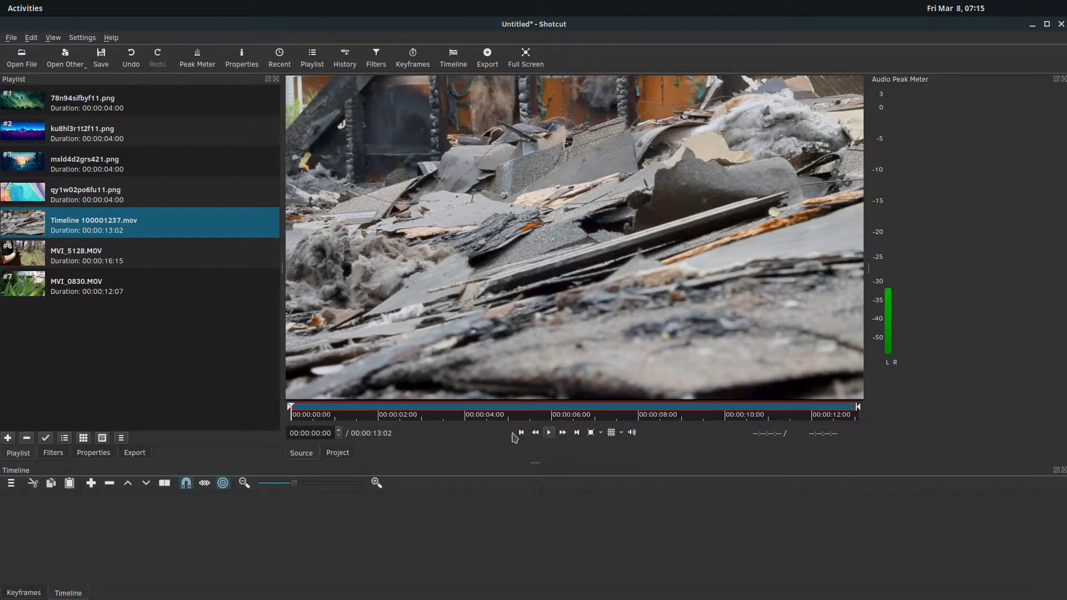
{"action": "left_click", "coordinate": [86, 290]}
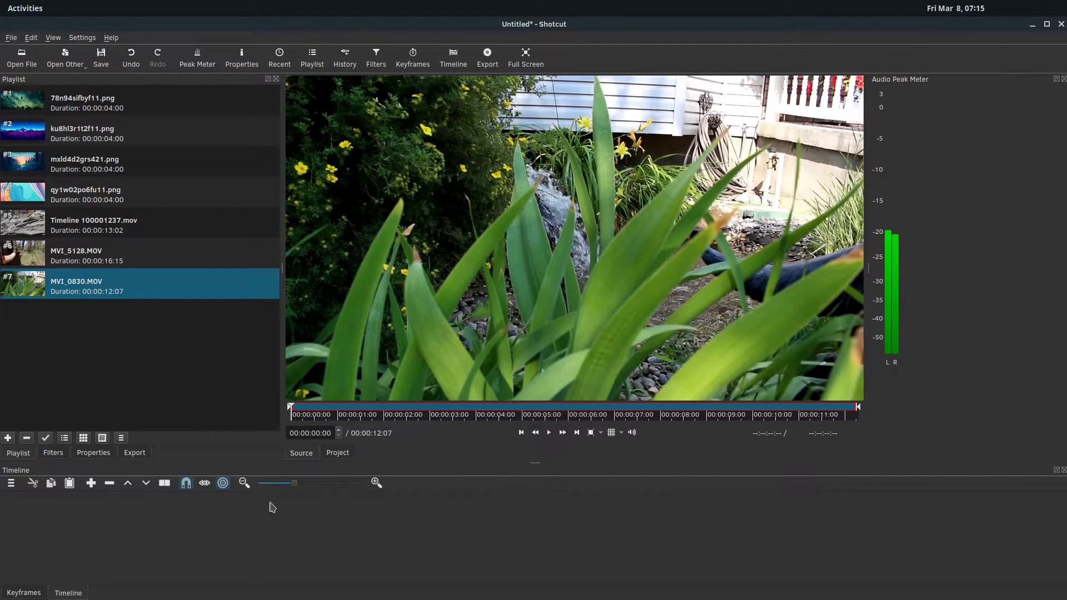
- Place the two images and Timeline 100001237.mov on V1 with gaps, shortening the Timeline clip
{"action": "left_click_drag", "start_coordinate": [18, 114], "coordinate": [183, 527]}
{"action": "left_click_drag", "start_coordinate": [20, 161], "coordinate": [278, 533]}
{"action": "left_click_drag", "start_coordinate": [32, 232], "coordinate": [420, 525]}
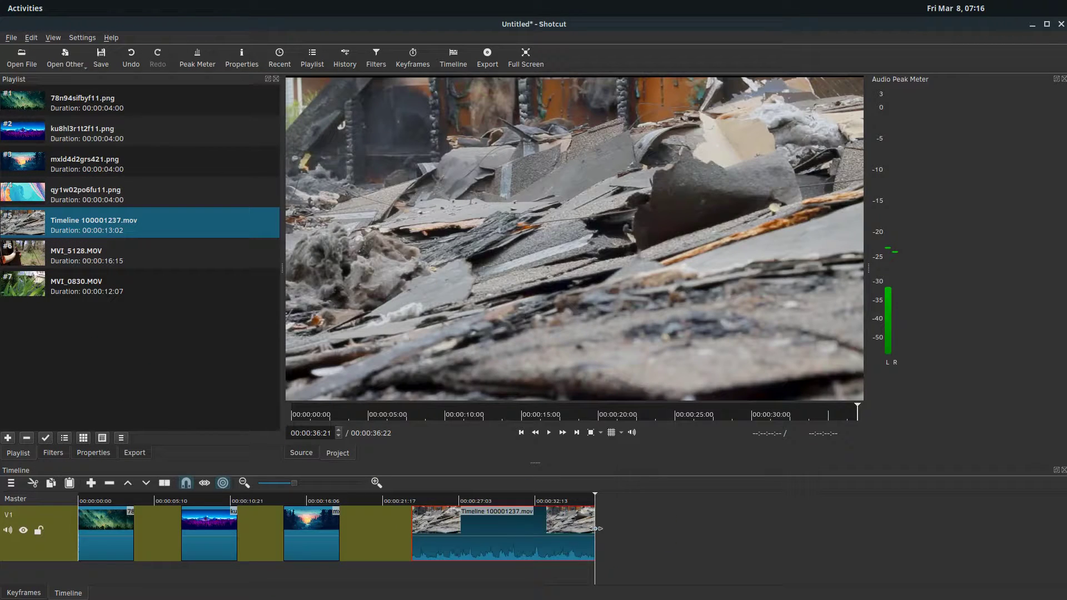
{"action": "left_click_drag", "start_coordinate": [595, 528], "coordinate": [465, 528]}
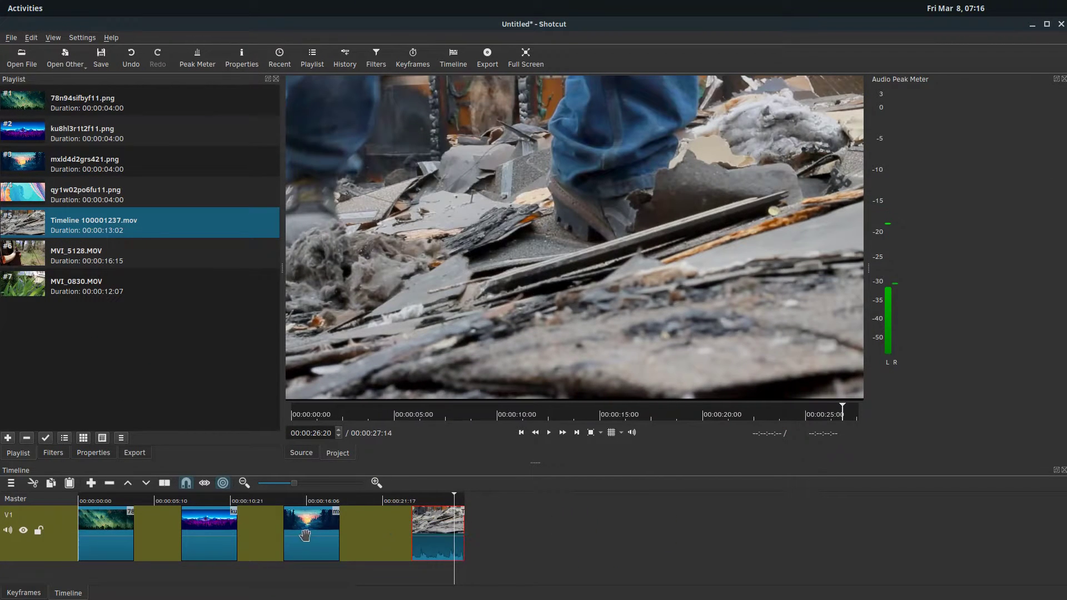
- Append MVI_5128.MOV and MVI_0830.MOV after gaps, trimming about six seconds off each end
{"action": "left_click_drag", "start_coordinate": [15, 252], "coordinate": [517, 536]}
{"action": "left_click_drag", "start_coordinate": [743, 526], "coordinate": [580, 526]}
{"action": "left_click_drag", "start_coordinate": [45, 286], "coordinate": [610, 527]}
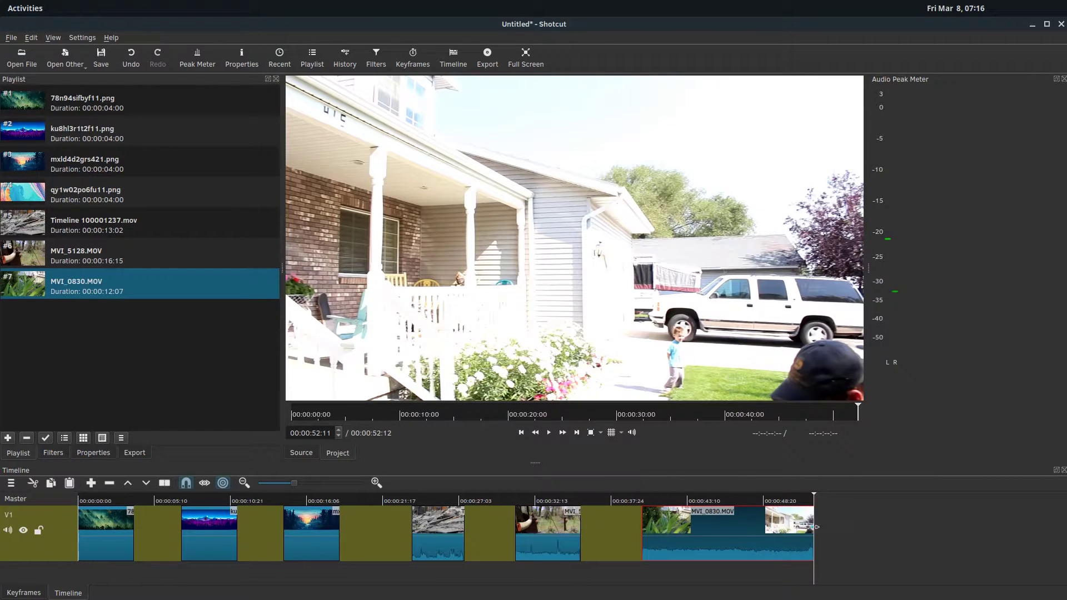
{"action": "left_click_drag", "start_coordinate": [816, 526], "coordinate": [709, 535]}
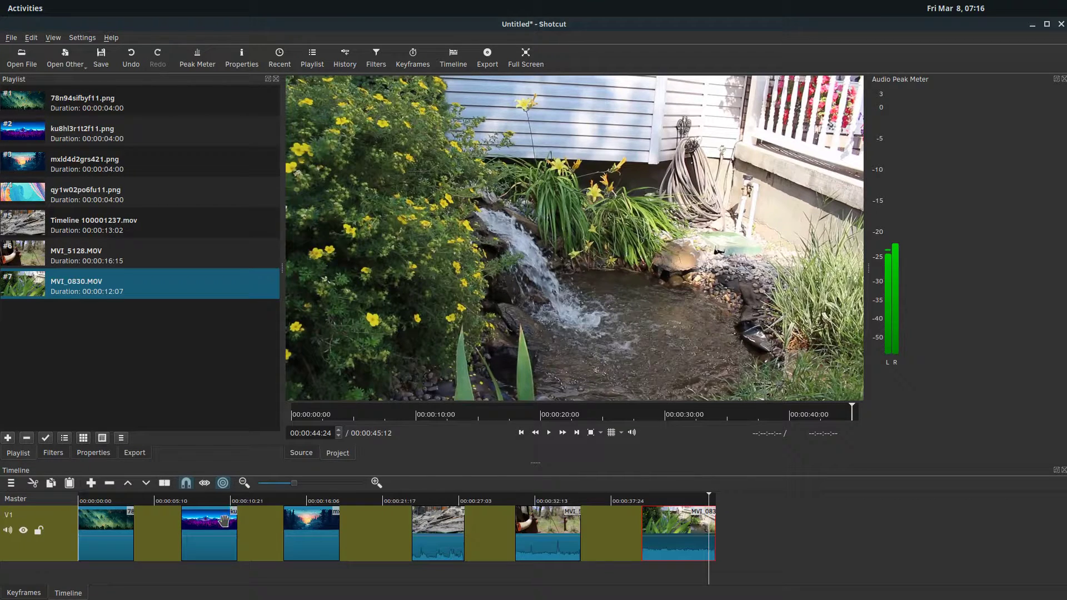
- Zoom the timeline in two notches and show the Filters panel in the left dock
{"action": "left_click", "coordinate": [377, 483]}
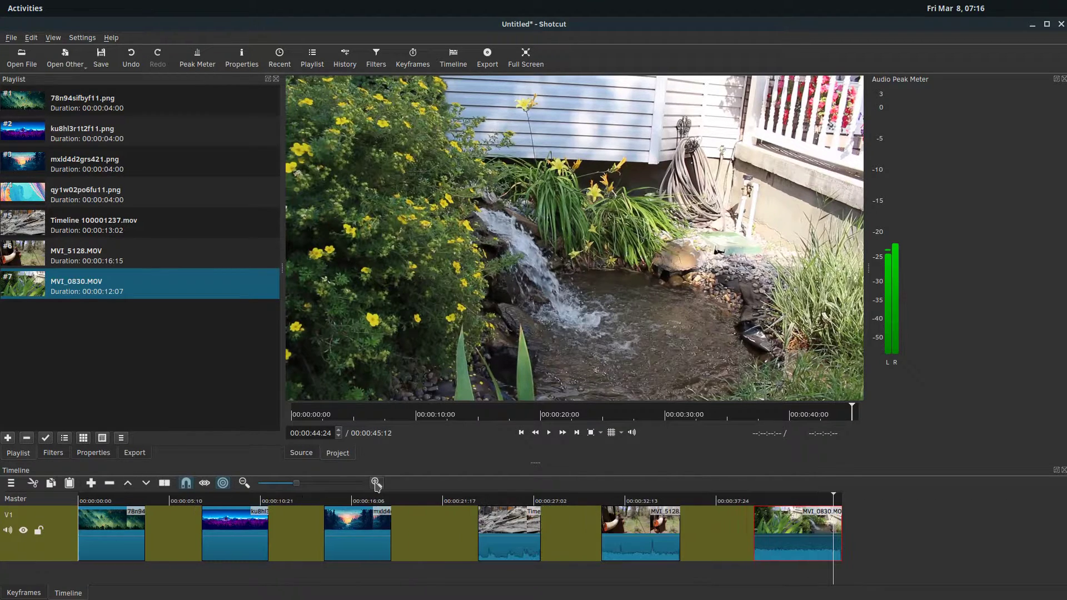
{"action": "left_click", "coordinate": [376, 483]}
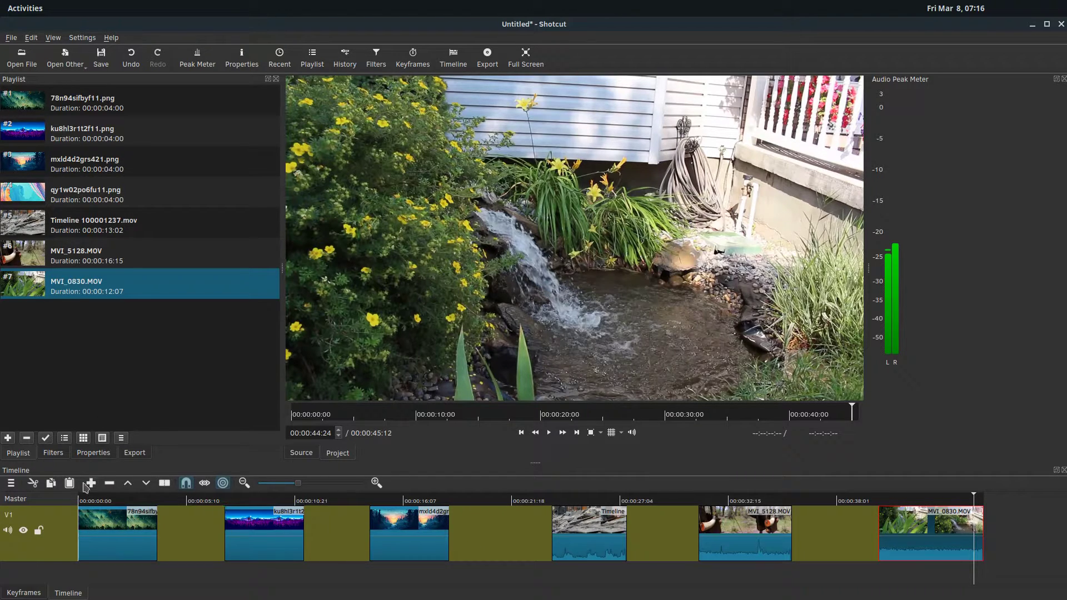
{"action": "left_click", "coordinate": [52, 453]}
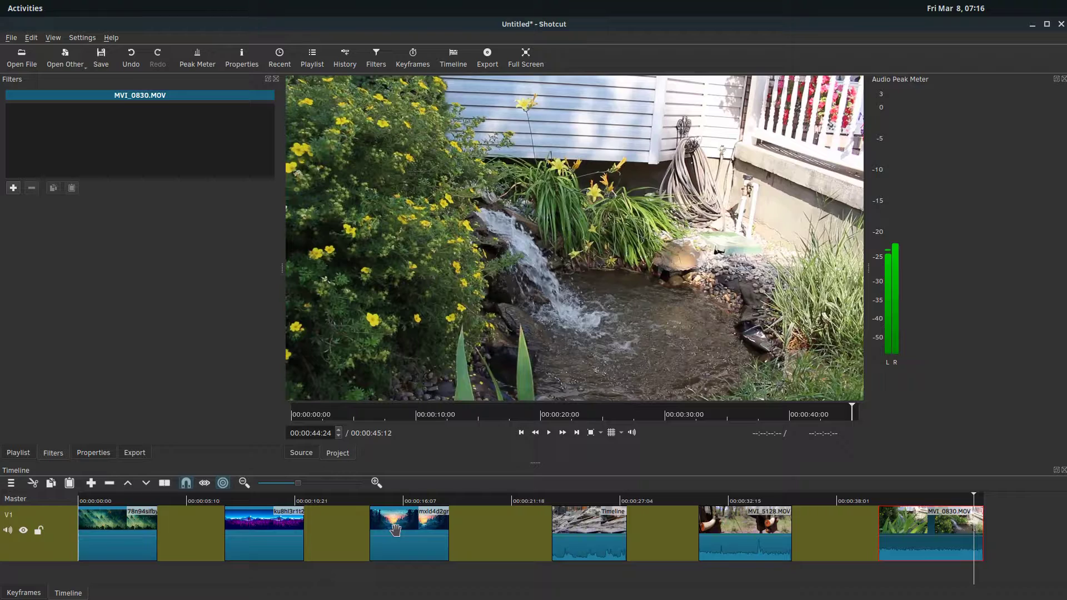
- Overlap mxld4d2grs421.png onto ku8hl3r1t2f11.png to create a transition between the stills
{"action": "left_click_drag", "start_coordinate": [415, 529], "coordinate": [317, 531]}
{"action": "left_click_drag", "start_coordinate": [422, 532], "coordinate": [316, 538]}
{"action": "left_click_drag", "start_coordinate": [411, 536], "coordinate": [328, 534]}
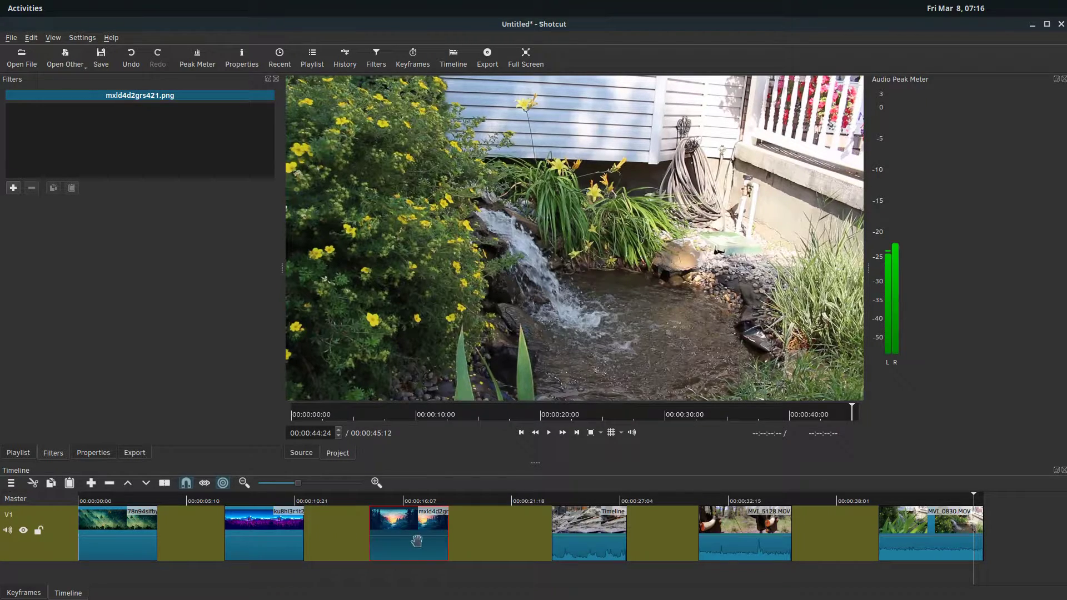
{"action": "left_click_drag", "start_coordinate": [412, 537], "coordinate": [280, 529]}
{"action": "left_click_drag", "start_coordinate": [427, 535], "coordinate": [345, 542]}
{"action": "left_click", "coordinate": [362, 538]}
{"action": "left_click_drag", "start_coordinate": [415, 531], "coordinate": [349, 535]}
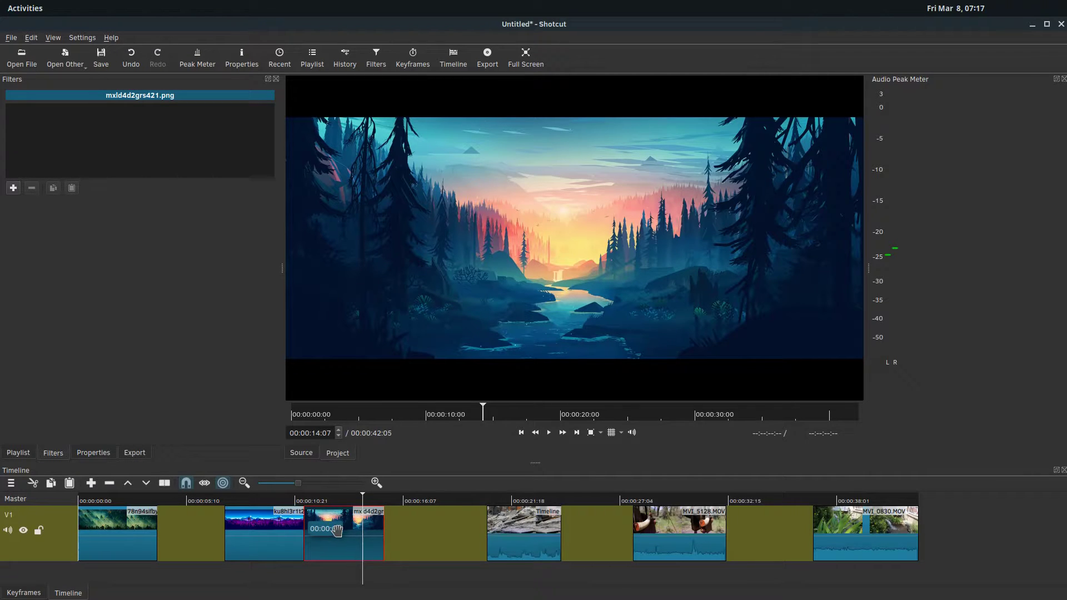
{"action": "left_click_drag", "start_coordinate": [335, 531], "coordinate": [299, 535]}
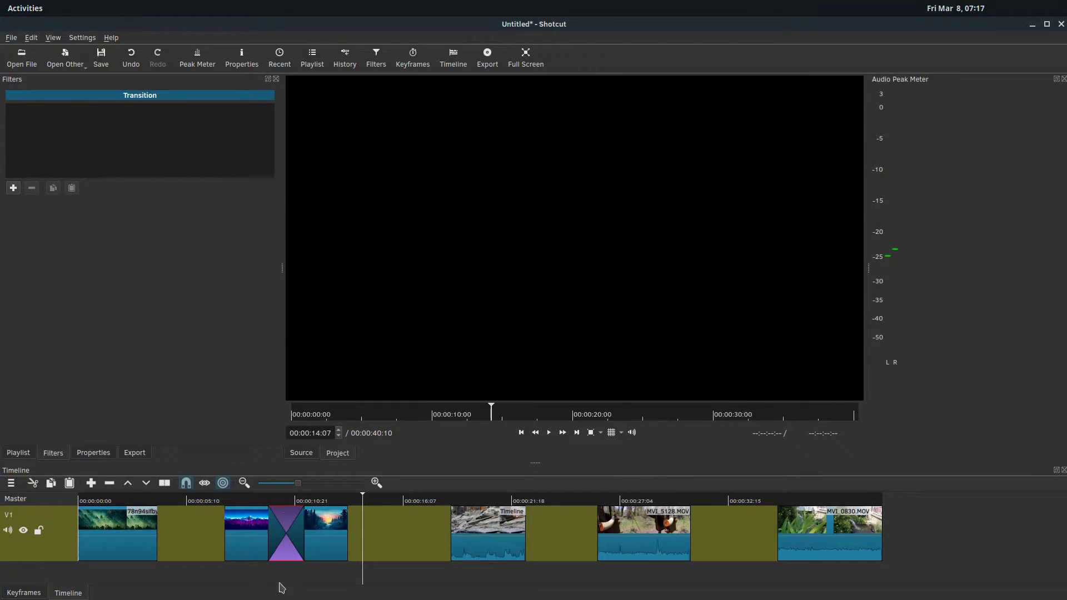
- Play back the new transition, then close the gap before MVI_0830.MOV
{"action": "left_click", "coordinate": [257, 502]}
{"action": "key", "text": "space"}
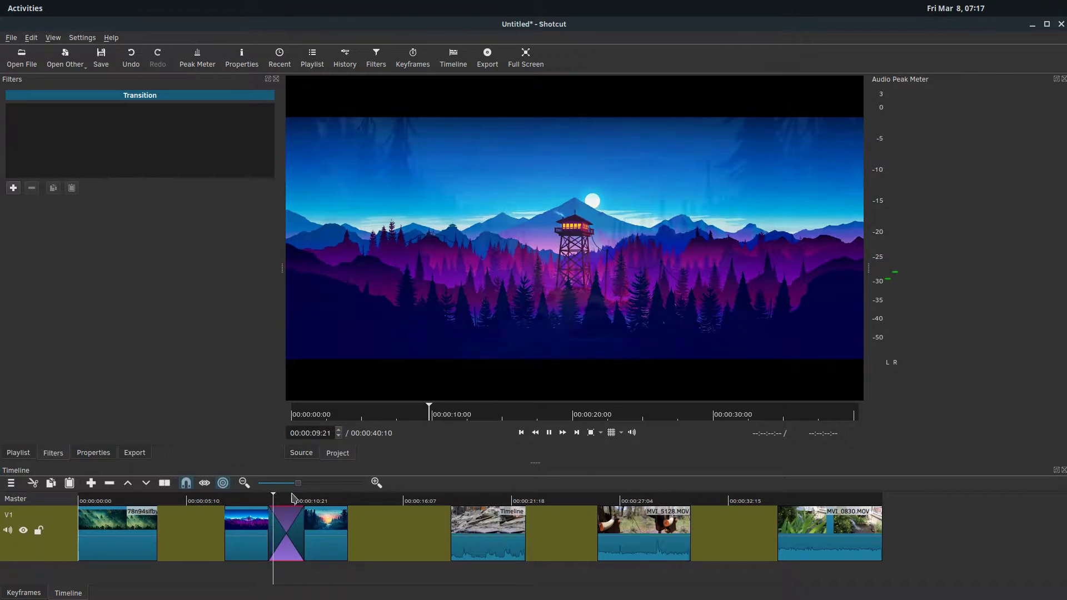
{"action": "key", "text": "space"}
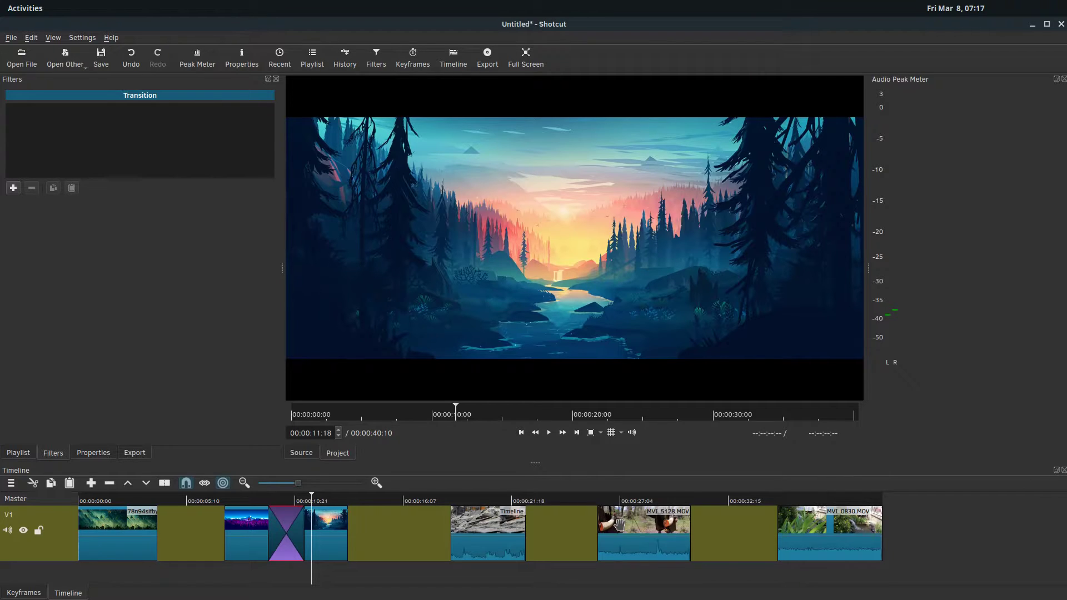
{"action": "left_click_drag", "start_coordinate": [828, 534], "coordinate": [711, 540]}
- Play from MVI_5128.MOV into MVI_0830.MOV around the 00:00:30 mark
{"action": "left_click", "coordinate": [681, 501]}
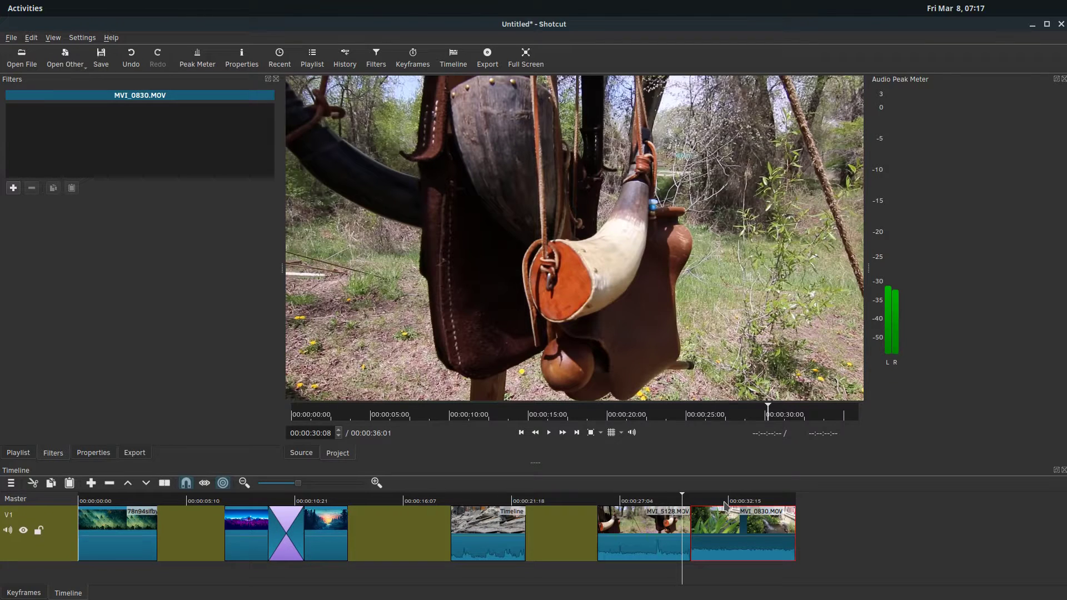
{"action": "key", "text": "space"}
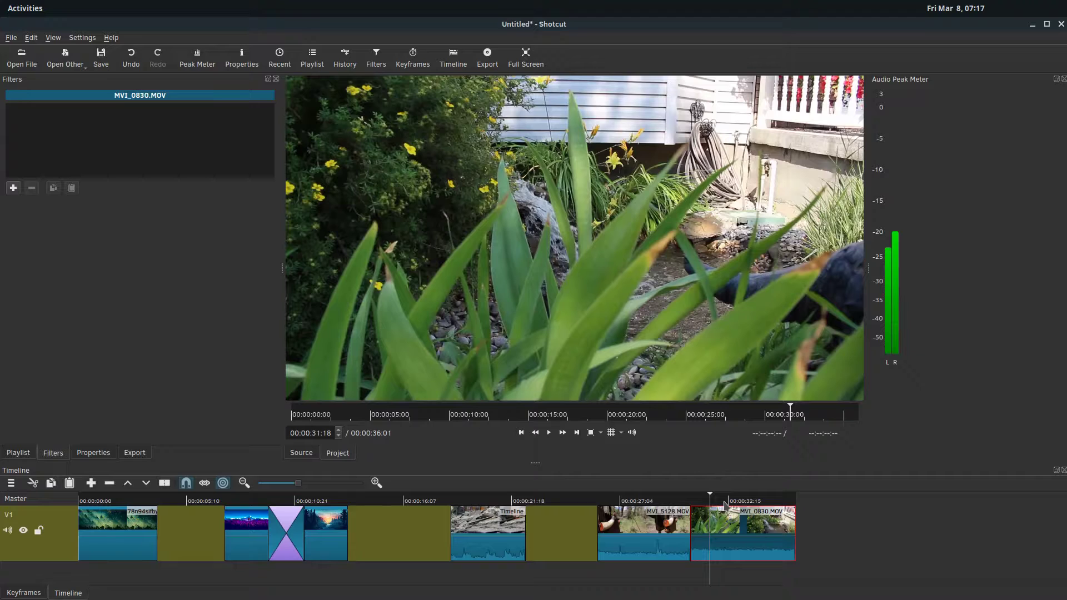
{"action": "left_click", "coordinate": [683, 499]}
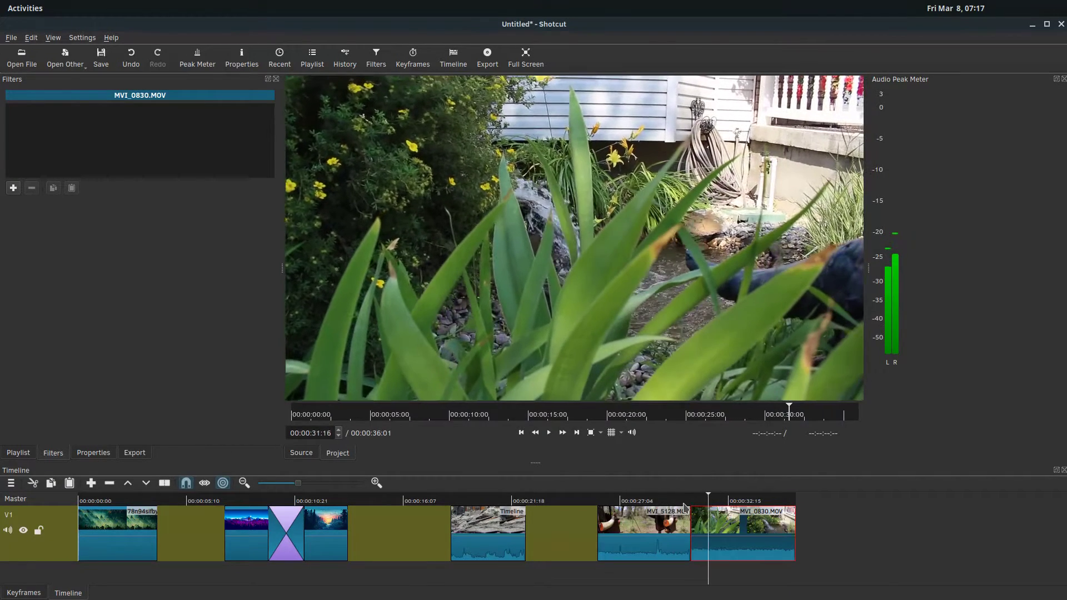
- Overlap MVI_0830.MOV onto the end of MVI_5128.MOV and play the resulting crossfade
{"action": "left_click_drag", "start_coordinate": [745, 533], "coordinate": [683, 535]}
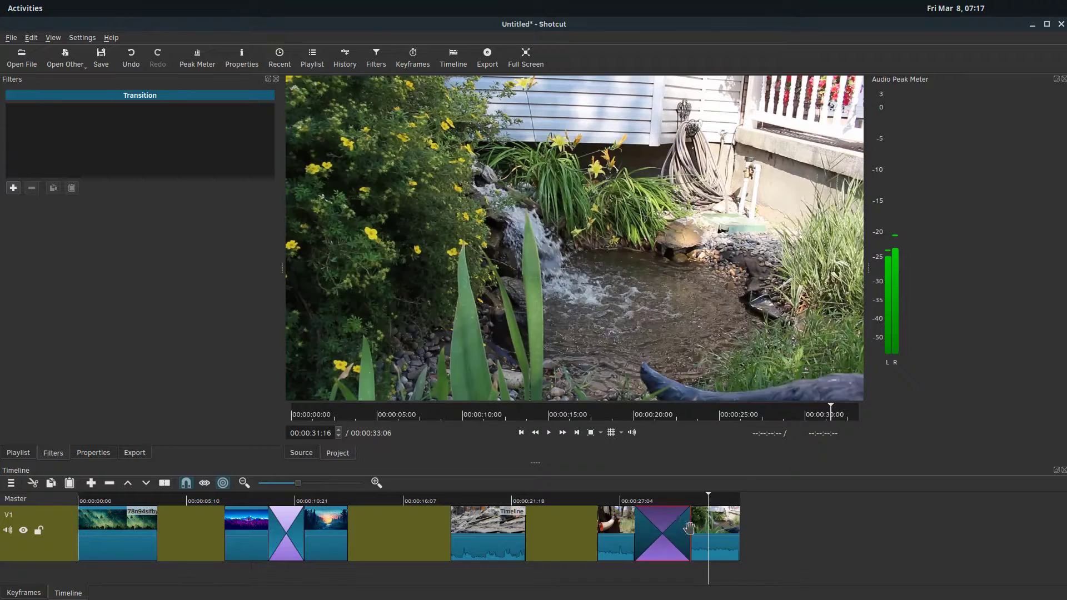
{"action": "left_click", "coordinate": [631, 500]}
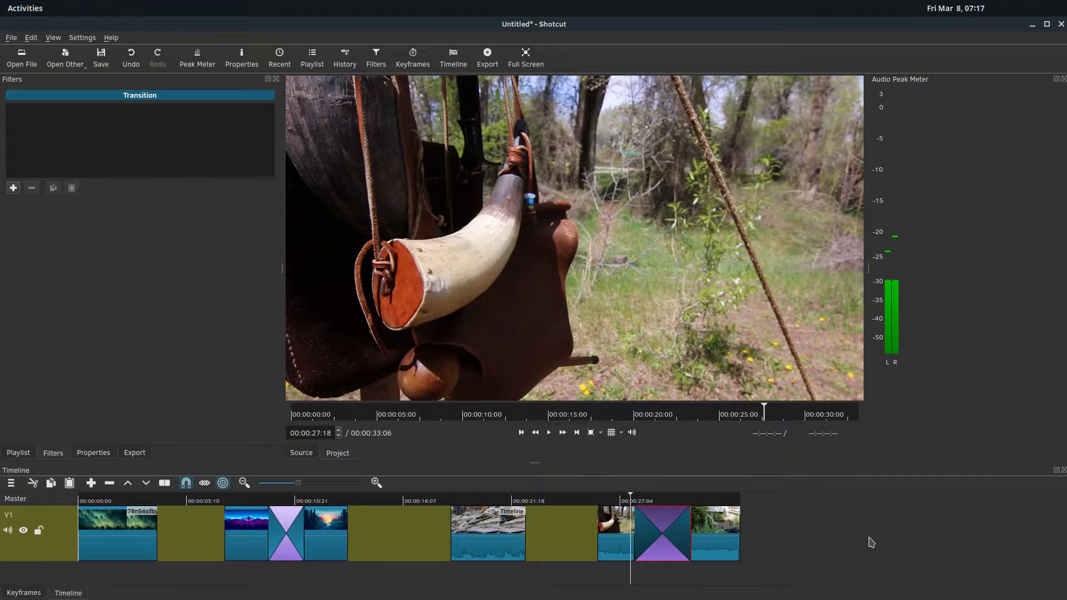
{"action": "key", "text": "space"}
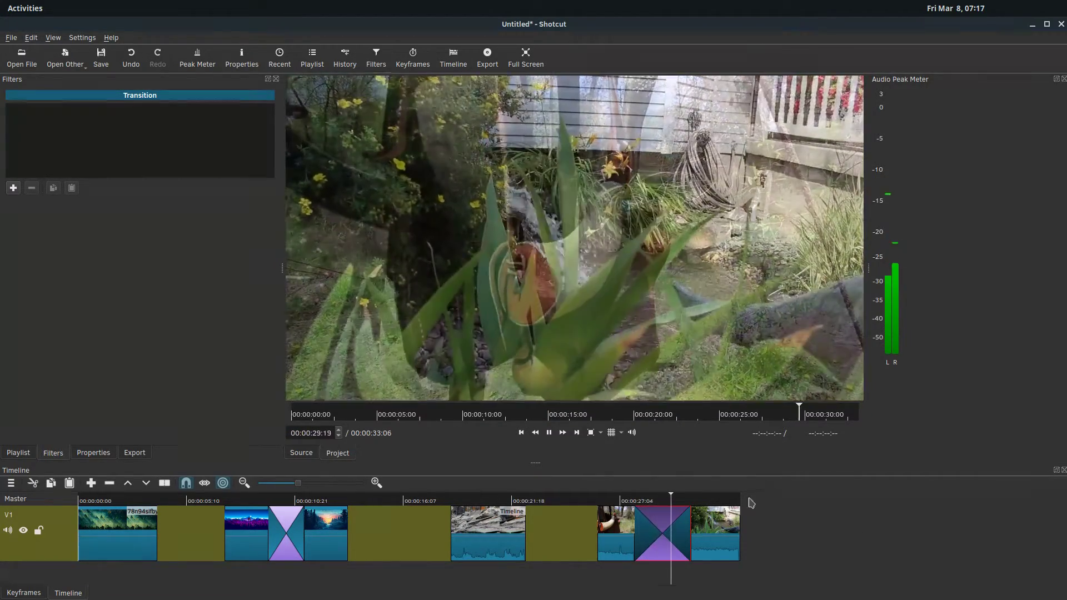
{"action": "left_click", "coordinate": [550, 434]}
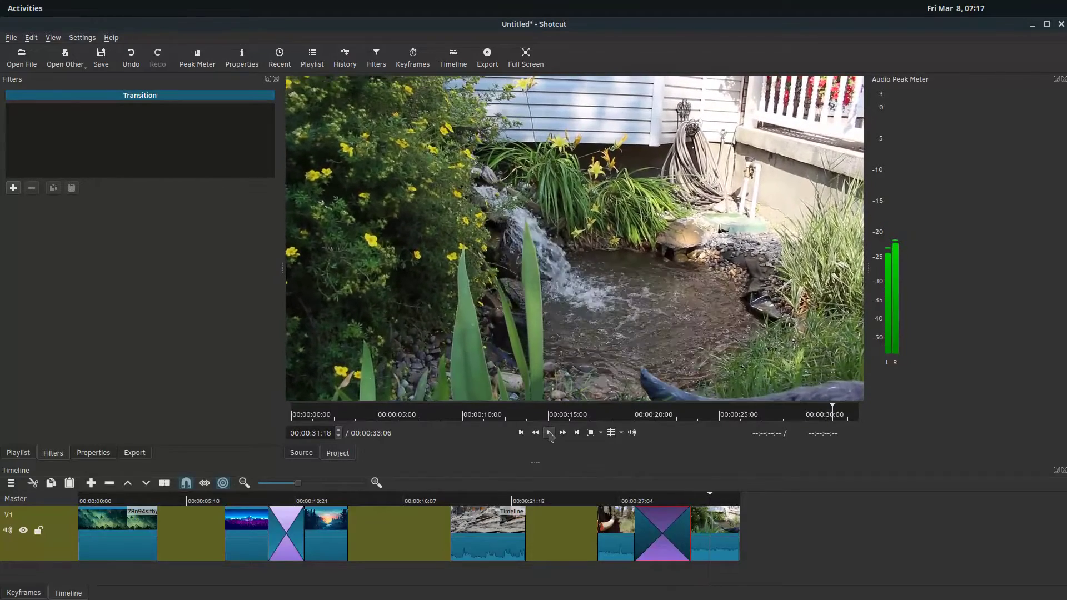
{"action": "left_click", "coordinate": [622, 502]}
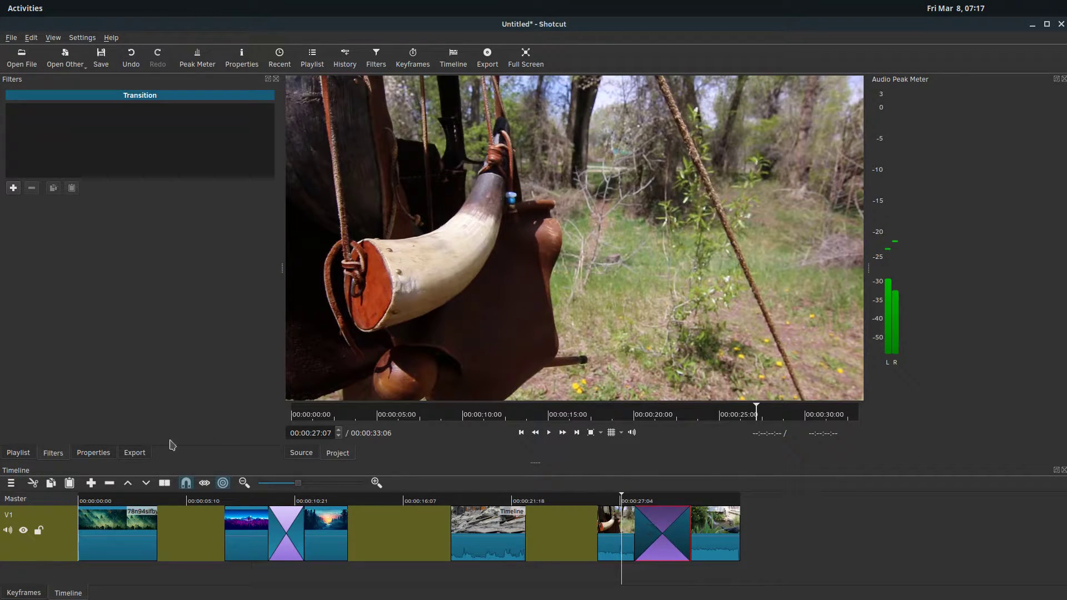
- Change the last transition's video from Dissolve to Barn Door Horizontal and preview it
{"action": "left_click", "coordinate": [94, 453]}
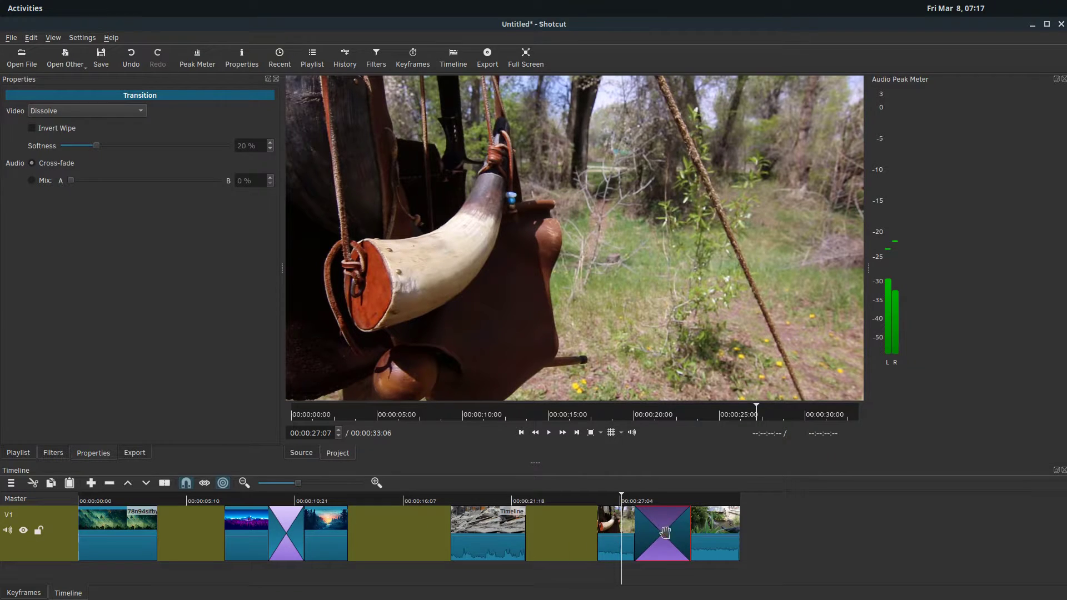
{"action": "left_click", "coordinate": [53, 453]}
{"action": "left_click", "coordinate": [93, 453]}
{"action": "left_click", "coordinate": [659, 501]}
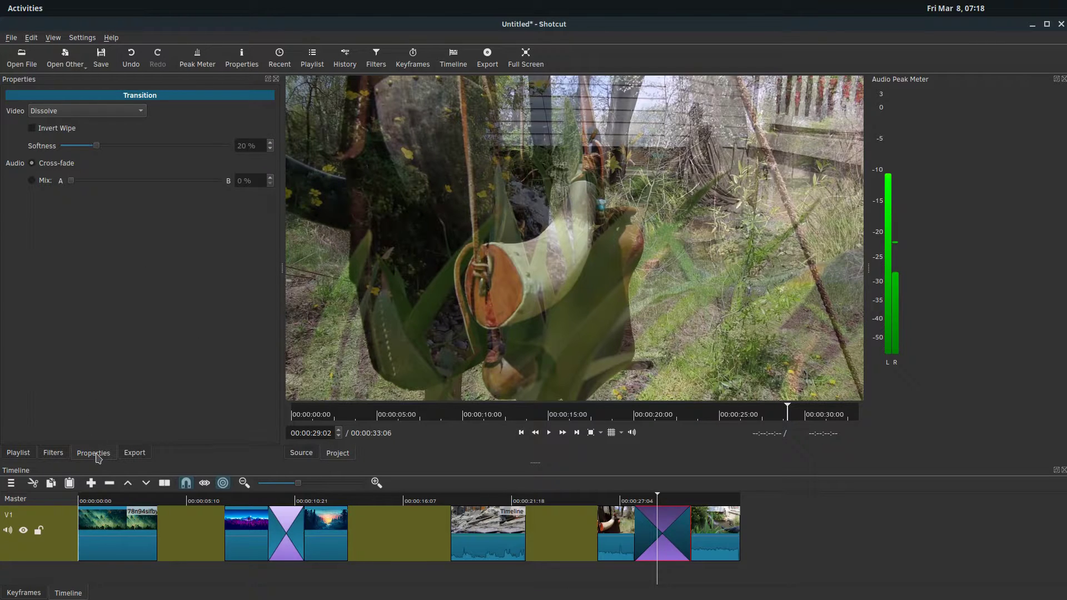
{"action": "left_click", "coordinate": [89, 113]}
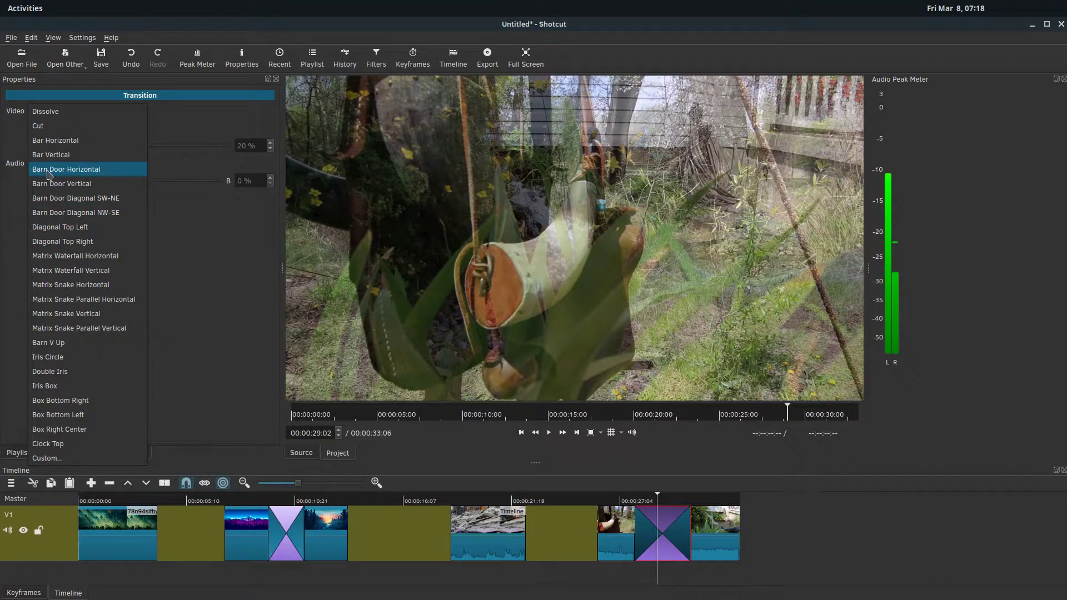
{"action": "left_click", "coordinate": [49, 172]}
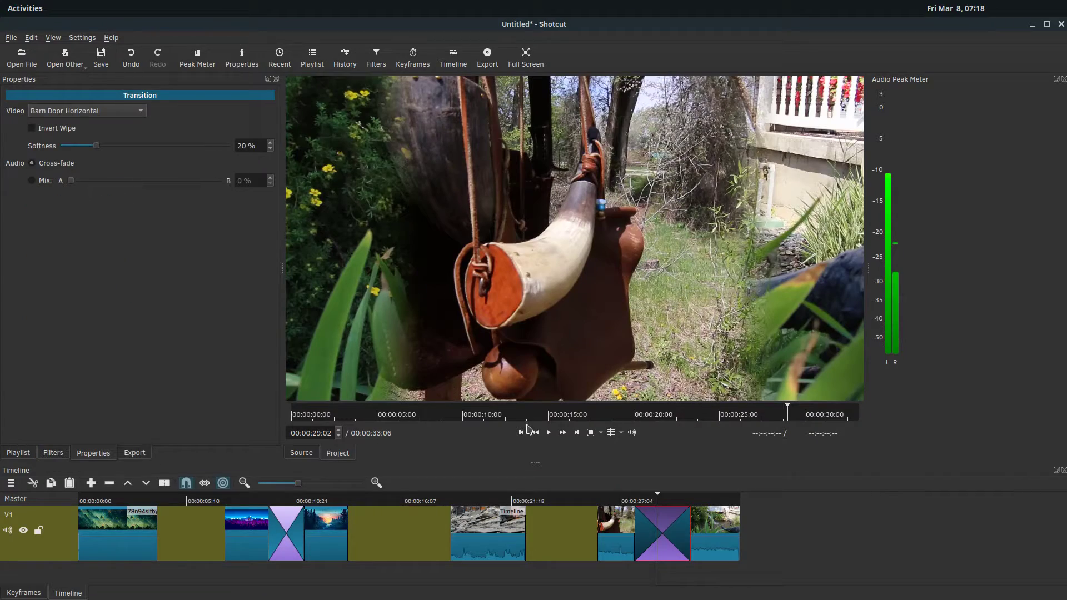
{"action": "left_click", "coordinate": [629, 500]}
{"action": "key", "text": "space"}
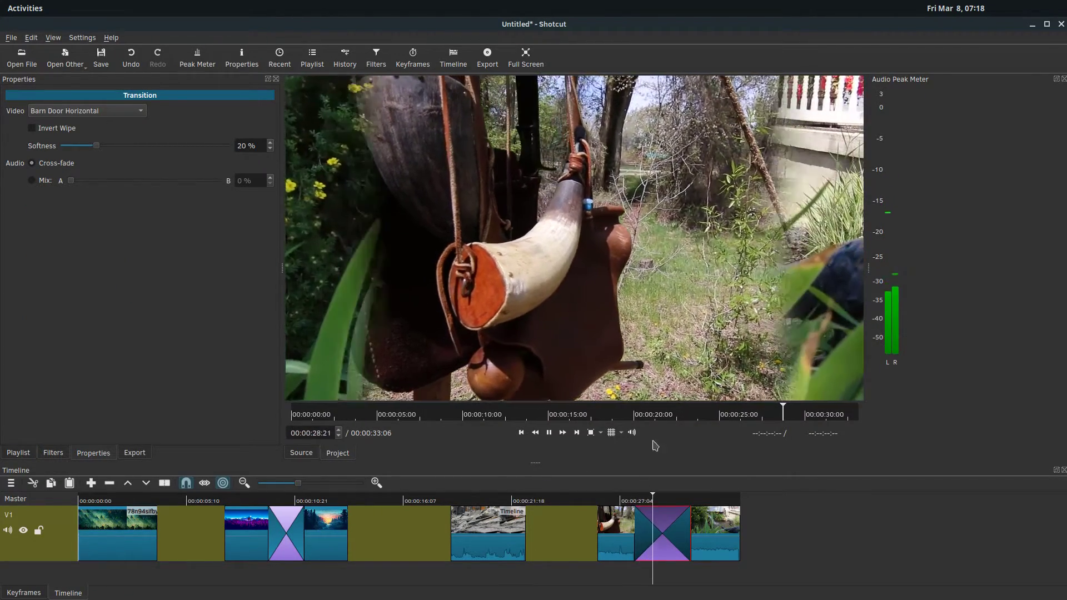
{"action": "left_click", "coordinate": [548, 432]}
- Switch the transition type to Iris Box and play it back
{"action": "left_click", "coordinate": [61, 111]}
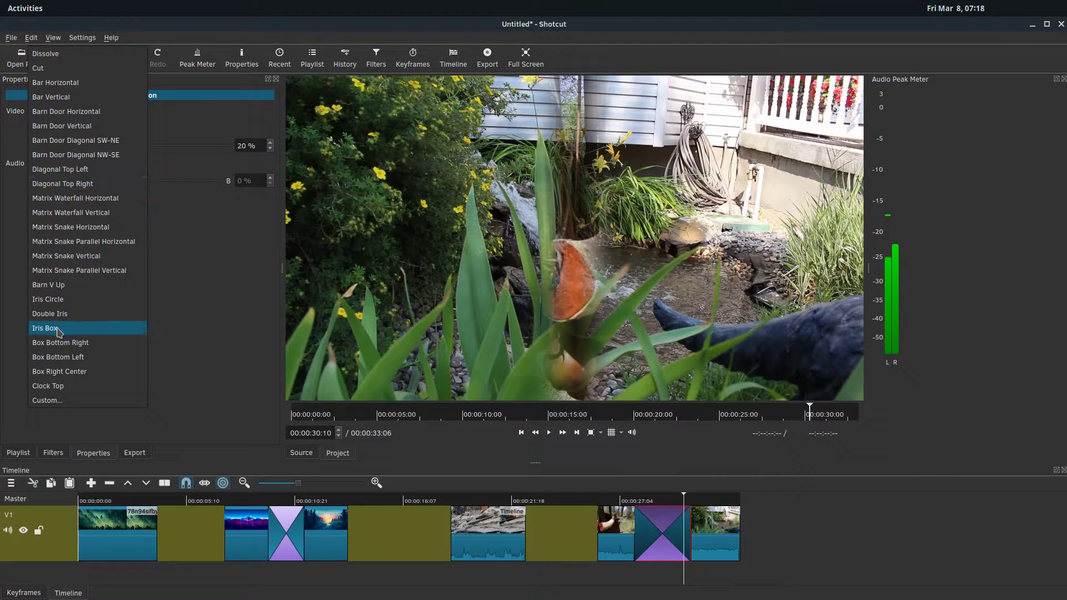
{"action": "left_click", "coordinate": [44, 328]}
{"action": "left_click", "coordinate": [624, 501]}
{"action": "key", "text": "space"}
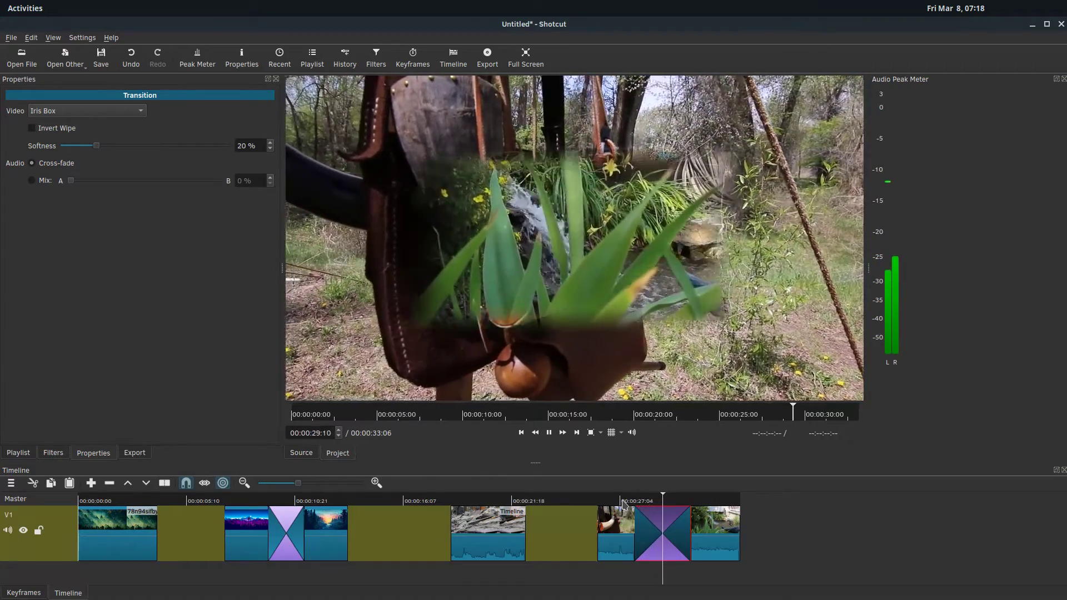
{"action": "key", "text": "space"}
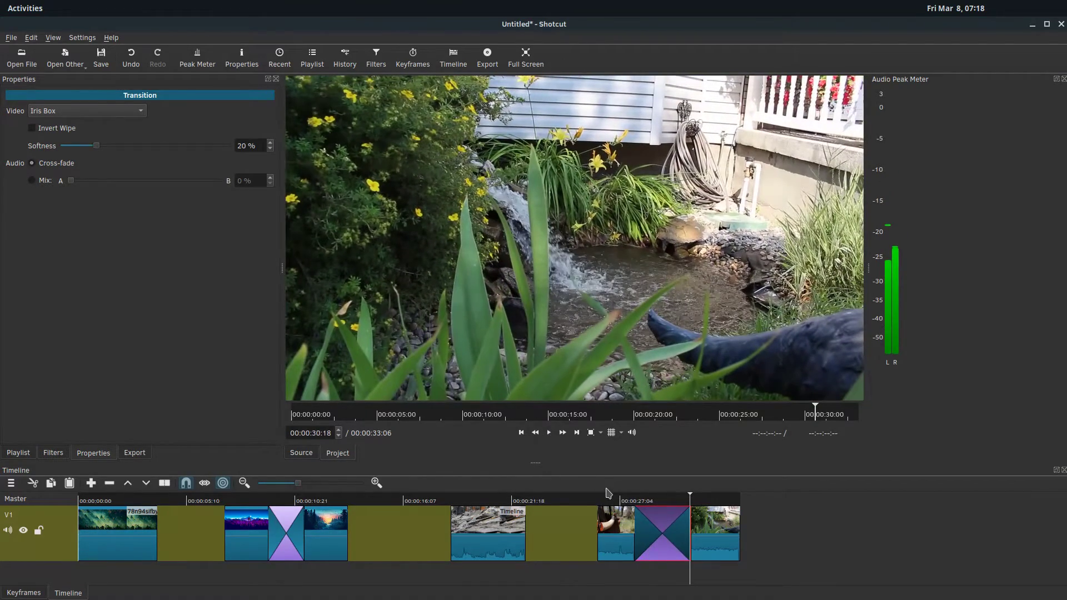
- Slide MVI_5128.MOV left toward the Timeline clip, shortening the project to 00:00:29:16
{"action": "left_click", "coordinate": [587, 500]}
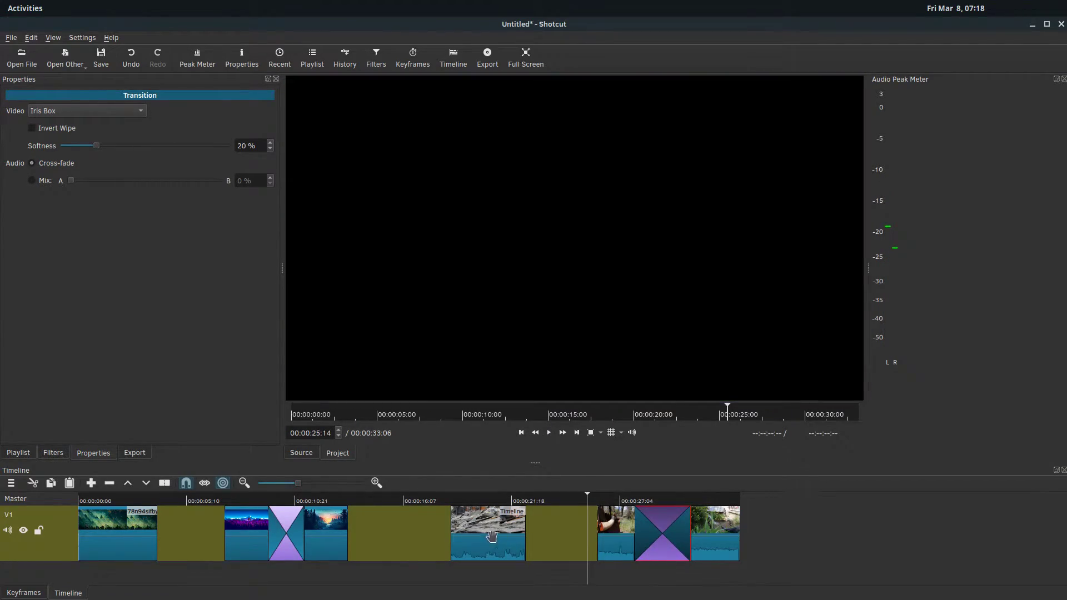
{"action": "left_click_drag", "start_coordinate": [610, 531], "coordinate": [576, 531]}
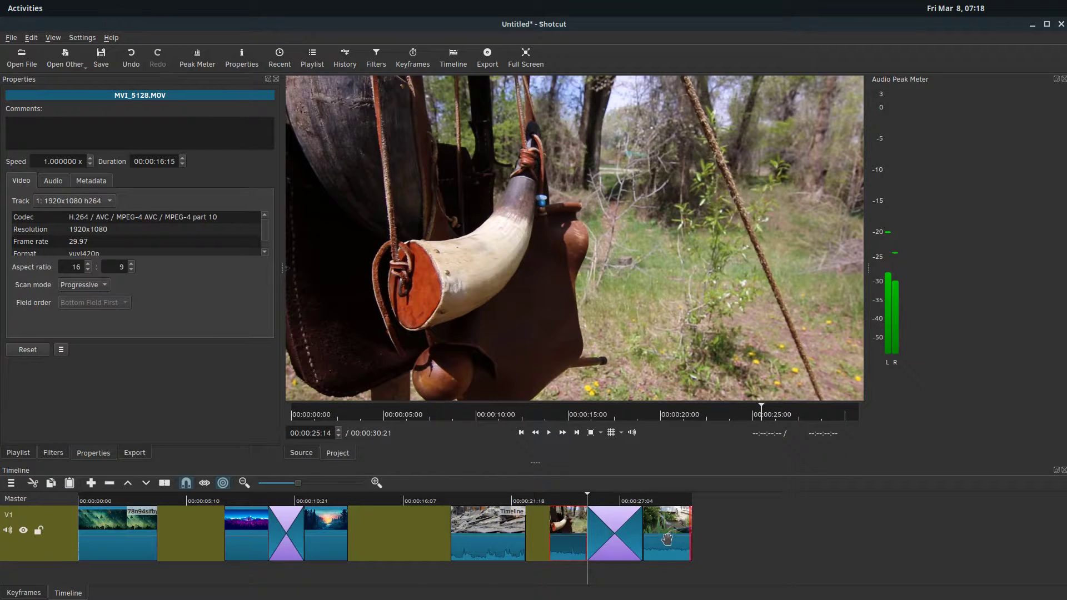
{"action": "left_click", "coordinate": [540, 530]}
- Slide the Timeline clip left and remove the empty gap after it
{"action": "left_click_drag", "start_coordinate": [487, 528], "coordinate": [418, 537]}
{"action": "right_click", "coordinate": [400, 532]}
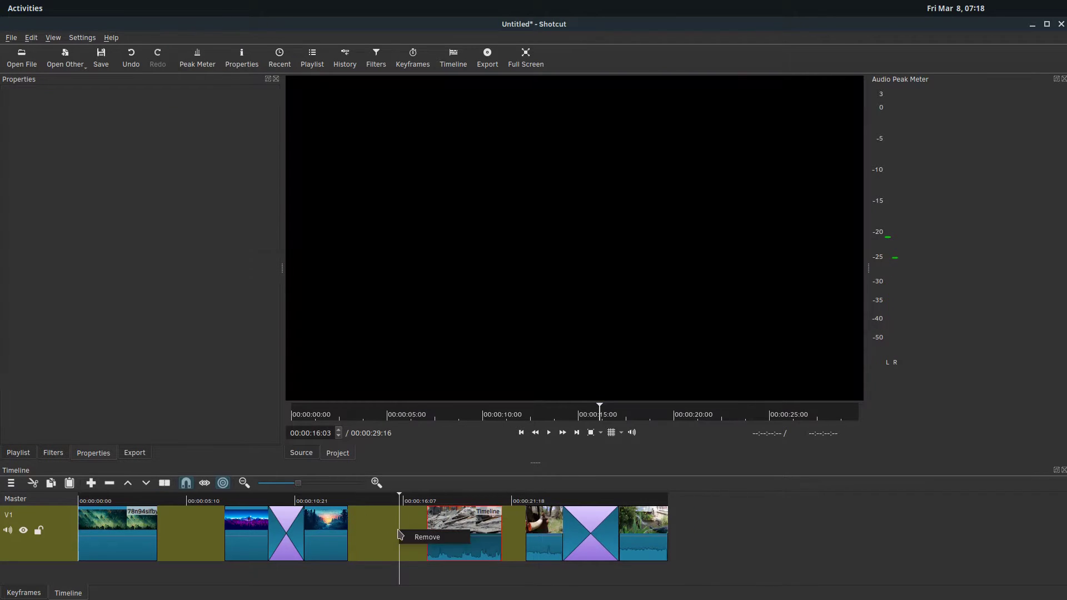
{"action": "left_click", "coordinate": [425, 537]}
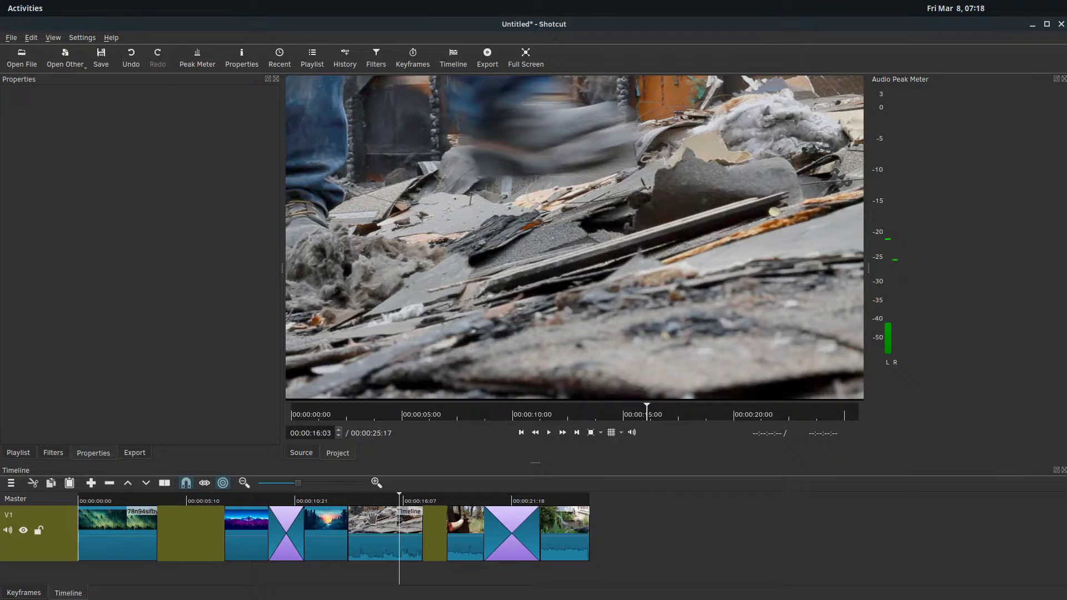
- Remove the gap after the first image and the last remaining gap, giving a 00:00:21:03 project
{"action": "left_click", "coordinate": [194, 537]}
{"action": "right_click", "coordinate": [185, 535]}
{"action": "left_click", "coordinate": [215, 537]}
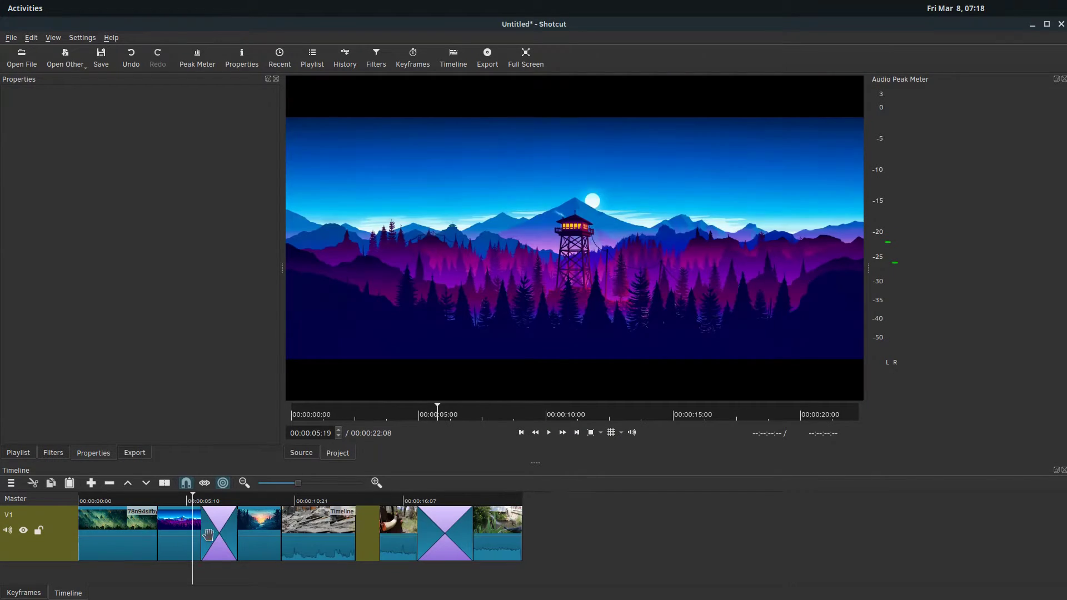
{"action": "right_click", "coordinate": [372, 532]}
{"action": "left_click", "coordinate": [389, 534]}
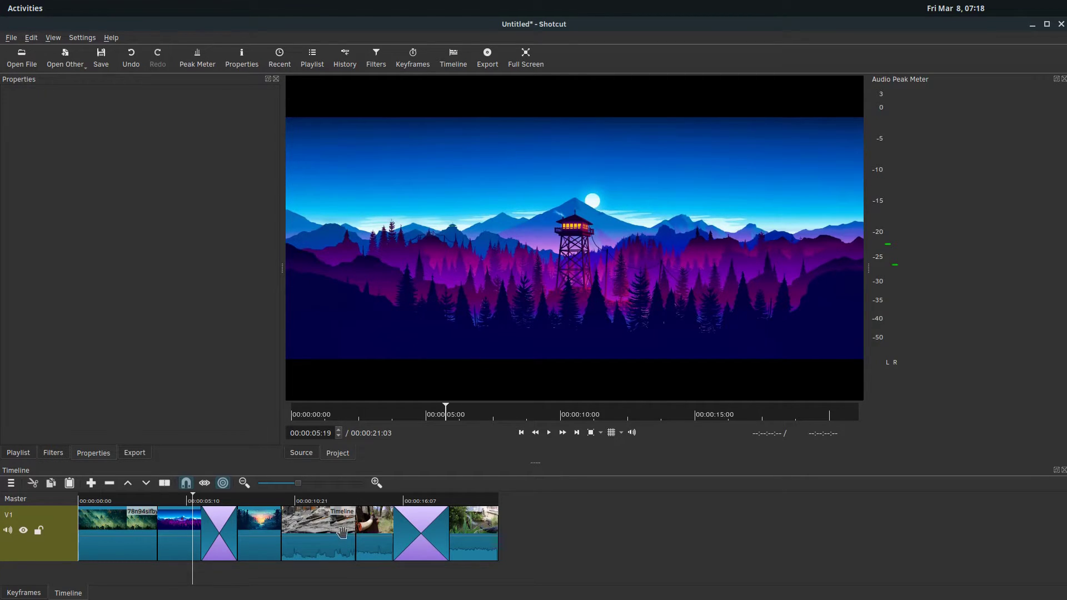
- Overlap the blue mountain image 78n94sifbyf11.png onto the neighbouring still, creating a Dissolve transition
{"action": "left_click", "coordinate": [133, 500]}
{"action": "left_click", "coordinate": [178, 522]}
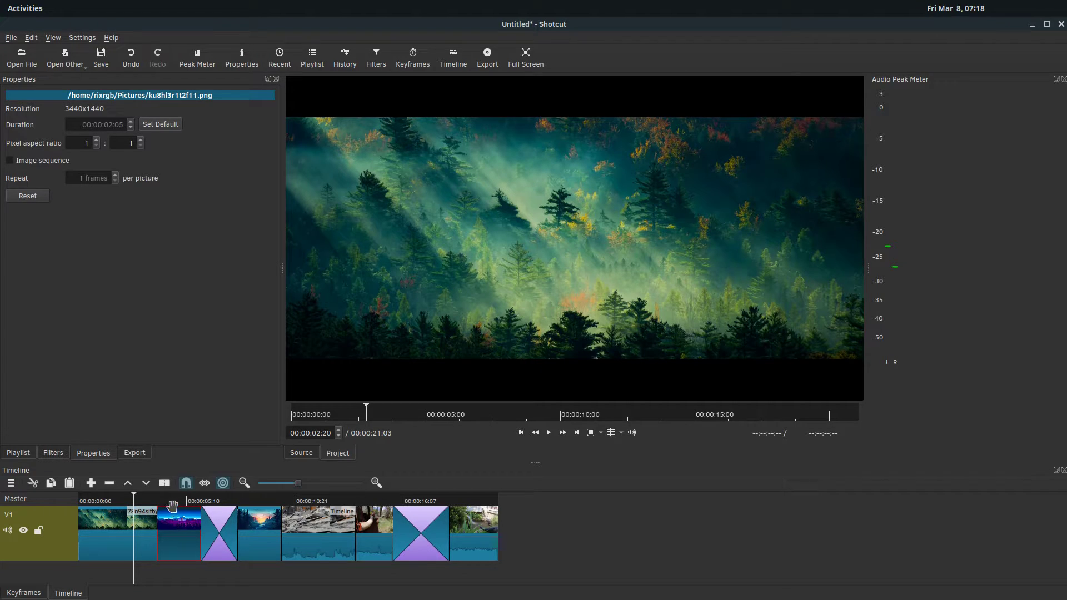
{"action": "left_click", "coordinate": [170, 500]}
{"action": "left_click", "coordinate": [143, 500]}
{"action": "left_click", "coordinate": [166, 501]}
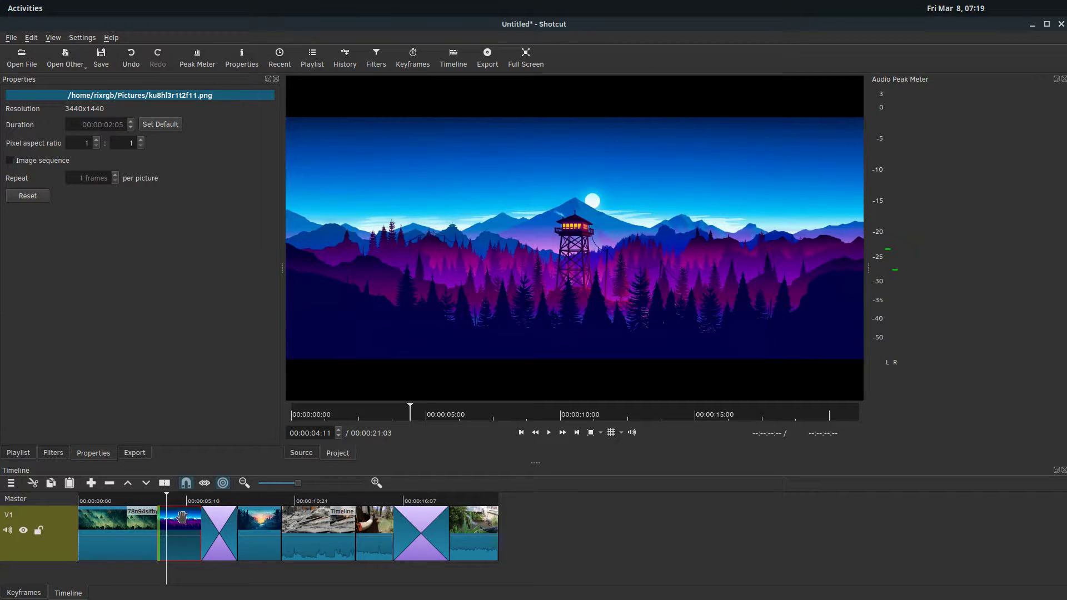
{"action": "left_click_drag", "start_coordinate": [181, 525], "coordinate": [231, 522]}
{"action": "left_click", "coordinate": [116, 533]}
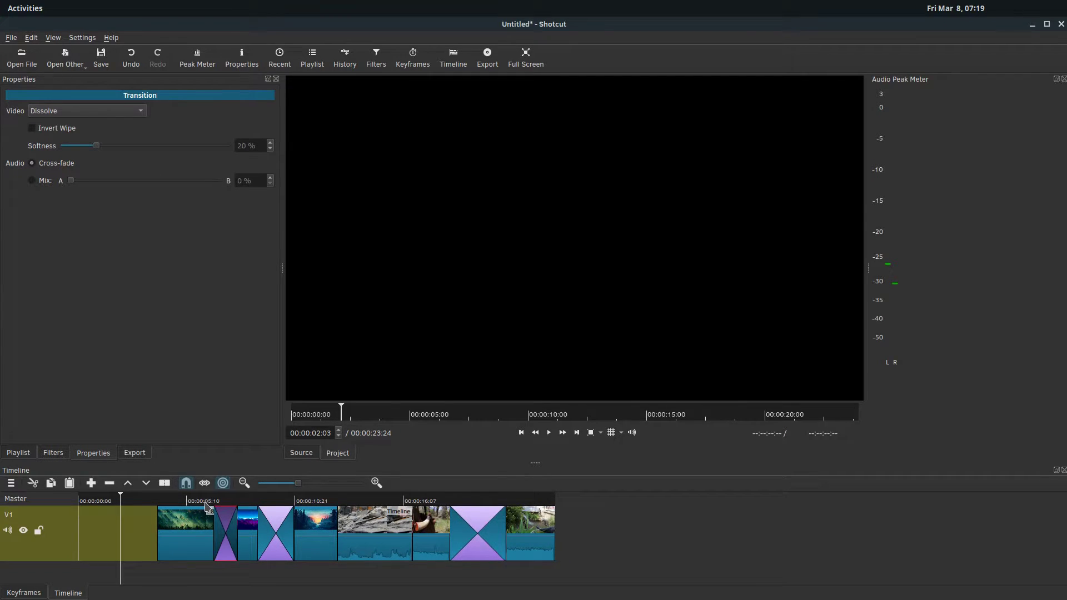
- Play back the new transition between the two stills
{"action": "left_click", "coordinate": [206, 502]}
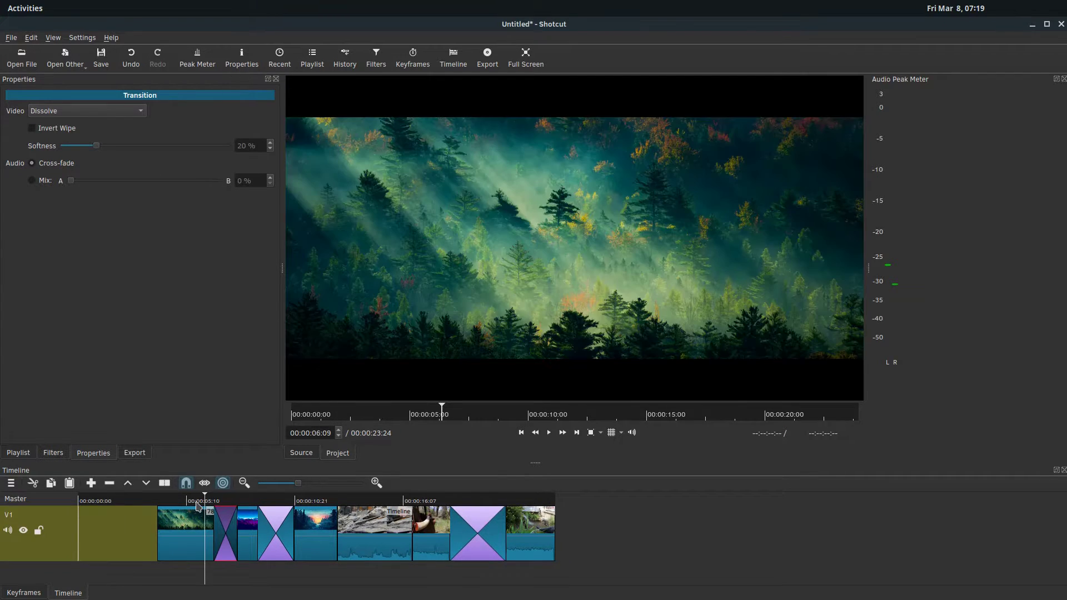
{"action": "key", "text": "space"}
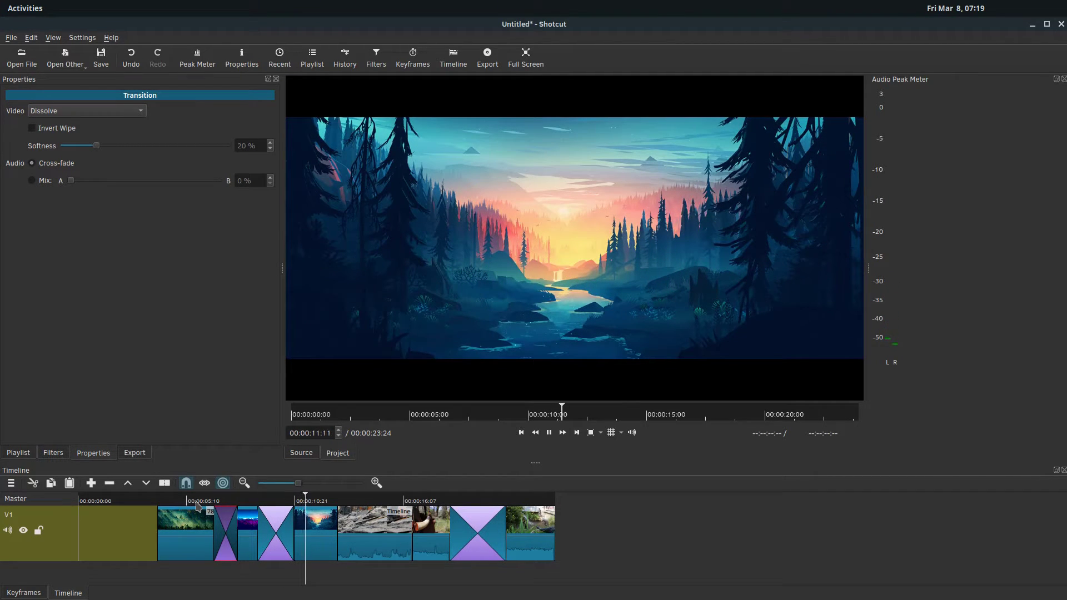
{"action": "key", "text": "space"}
- Overlap the rubble clip Timeline 100001237.mov onto the river image, shortening the project to 00:00:21:17
{"action": "left_click", "coordinate": [332, 501]}
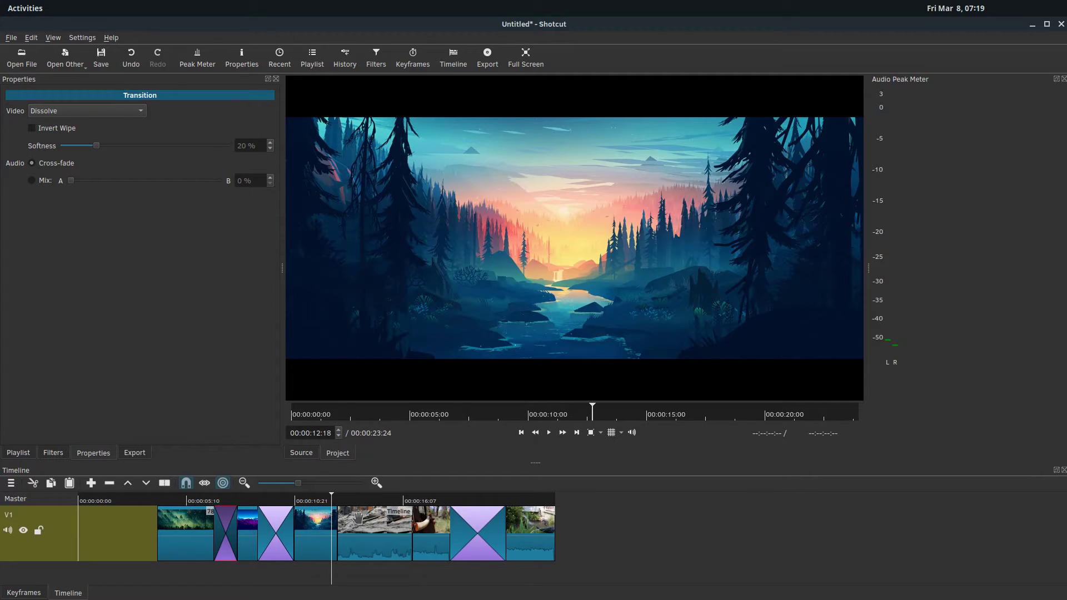
{"action": "key", "text": "space"}
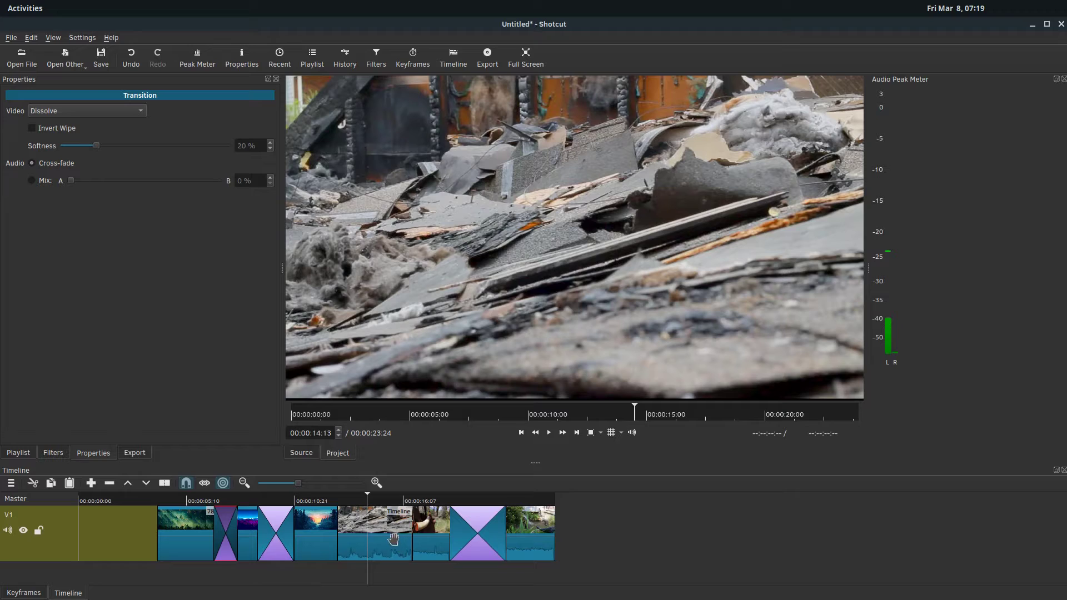
{"action": "mouse_move", "coordinate": [380, 542]}
{"action": "left_mouse_down"}
{"action": "mouse_move", "coordinate": [358, 545]}
{"action": "mouse_move", "coordinate": [407, 532]}
{"action": "mouse_move", "coordinate": [387, 534]}
{"action": "left_mouse_up"}
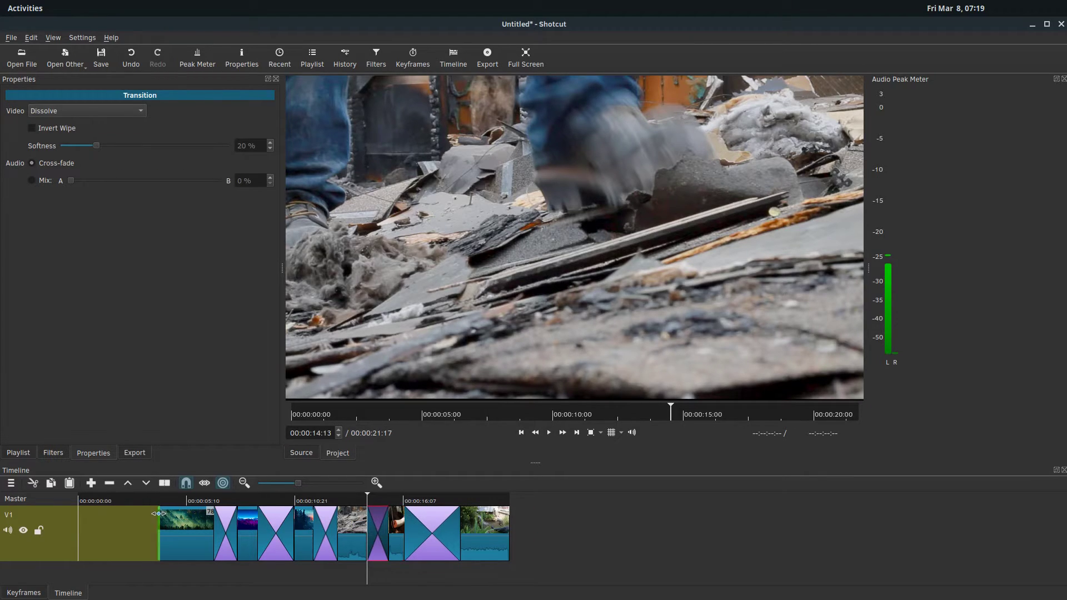
- Remove the blank gap at the start of the track so the timeline runs 00:00:17:17
{"action": "left_click", "coordinate": [117, 531]}
{"action": "right_click", "coordinate": [118, 532]}
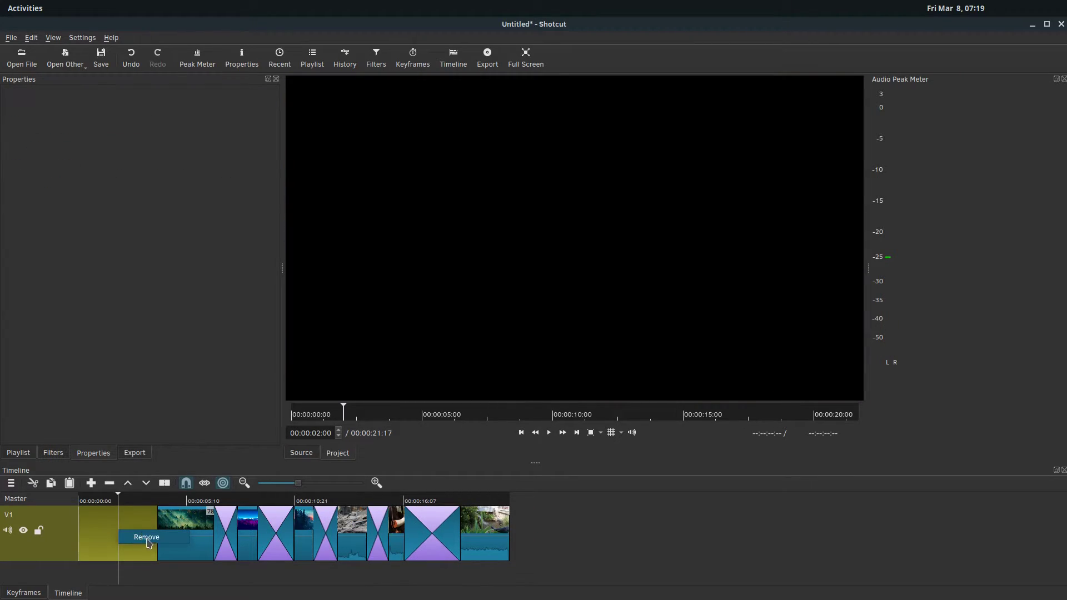
{"action": "left_click", "coordinate": [147, 537]}
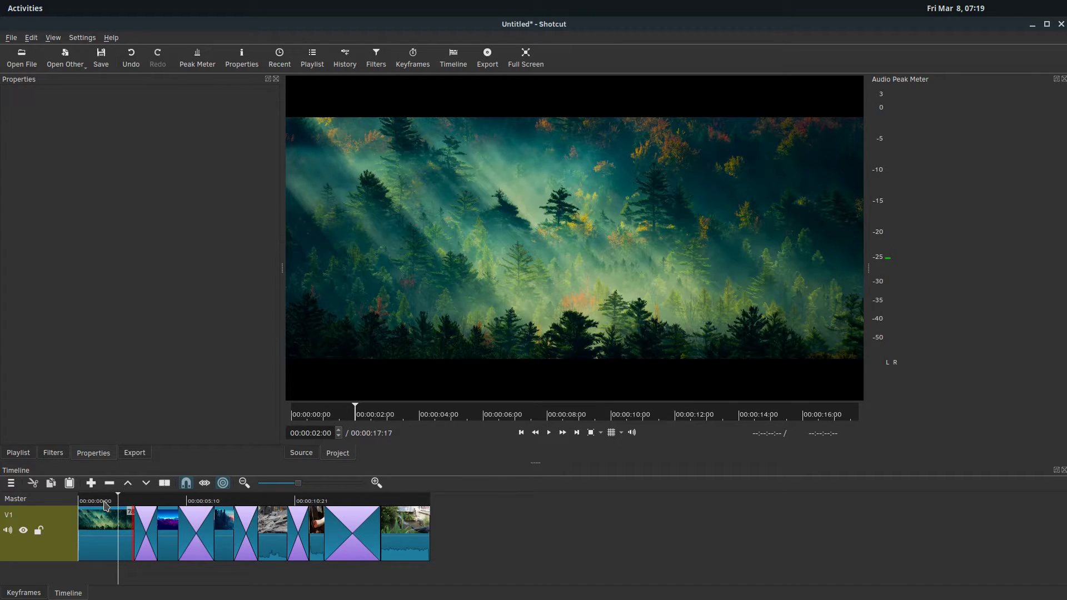
- Select the first transition and preview its current dissolve
{"action": "left_click", "coordinate": [145, 528]}
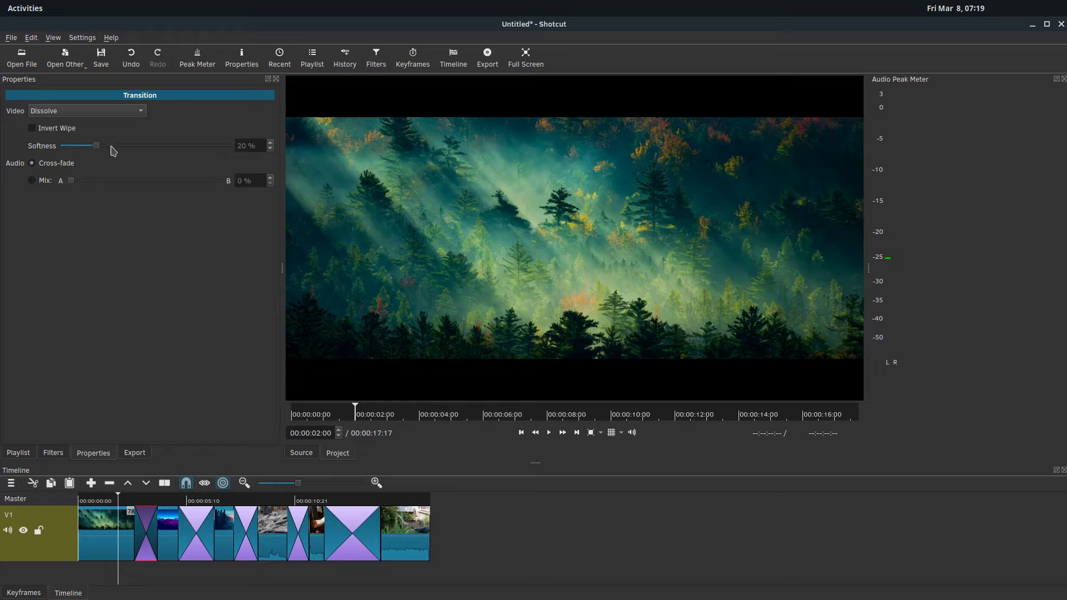
{"action": "key", "text": "space"}
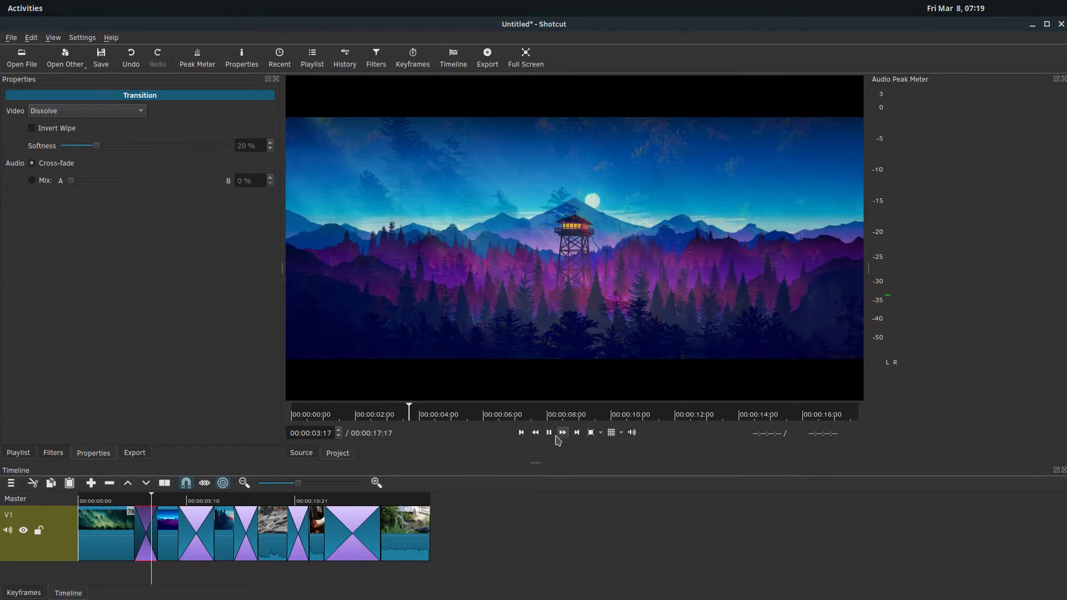
{"action": "left_click", "coordinate": [548, 432]}
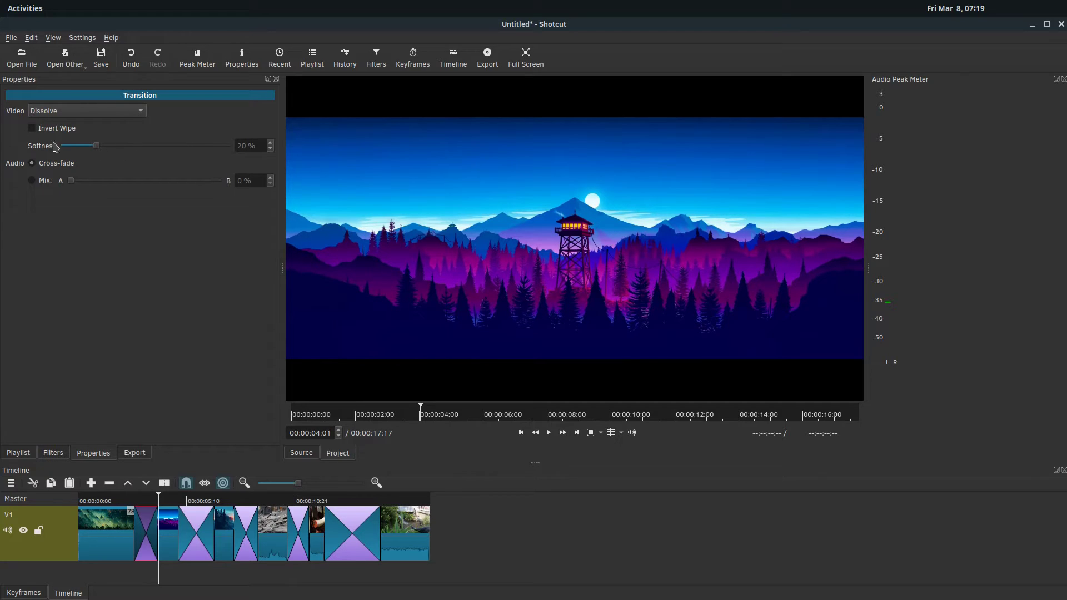
- Change the first transition to Bar Vertical and preview it at 100% softness
{"action": "left_click", "coordinate": [63, 114]}
{"action": "left_click", "coordinate": [60, 157]}
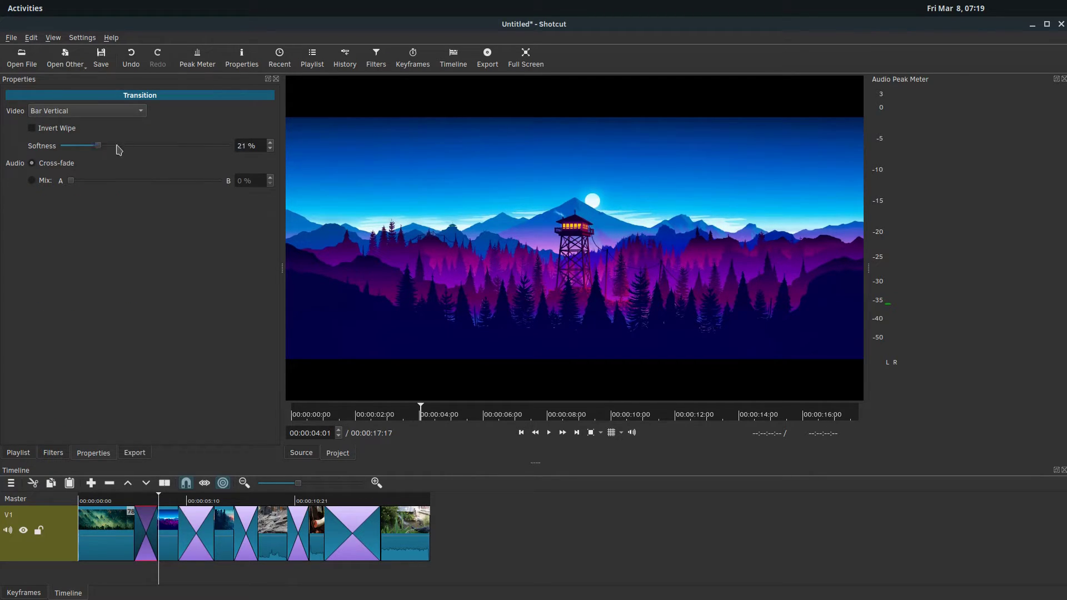
{"action": "left_click_drag", "start_coordinate": [119, 149], "coordinate": [228, 146]}
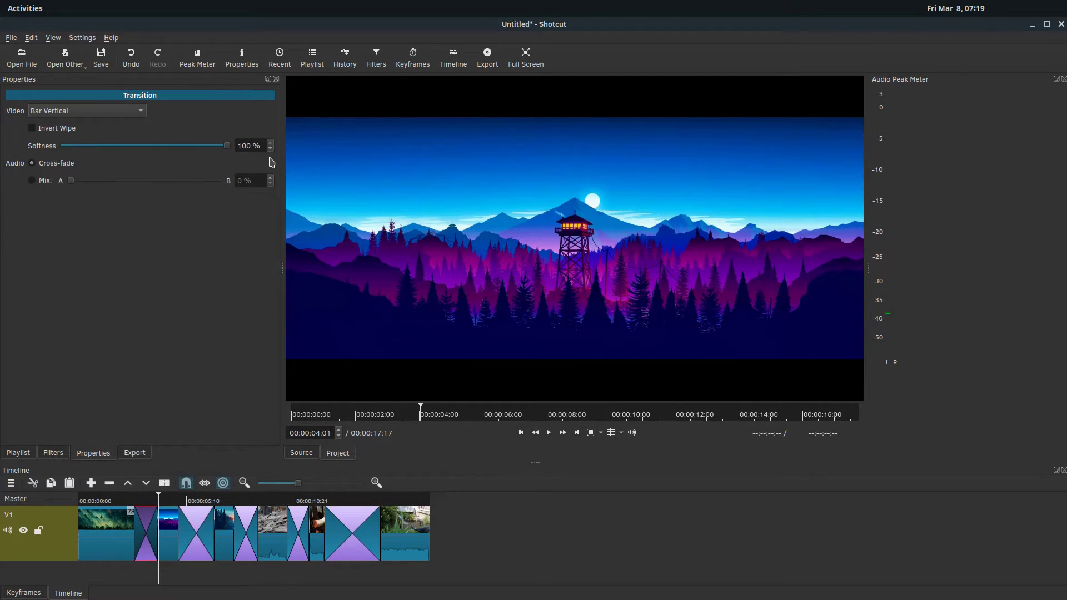
{"action": "left_click", "coordinate": [124, 506]}
{"action": "key", "text": "space"}
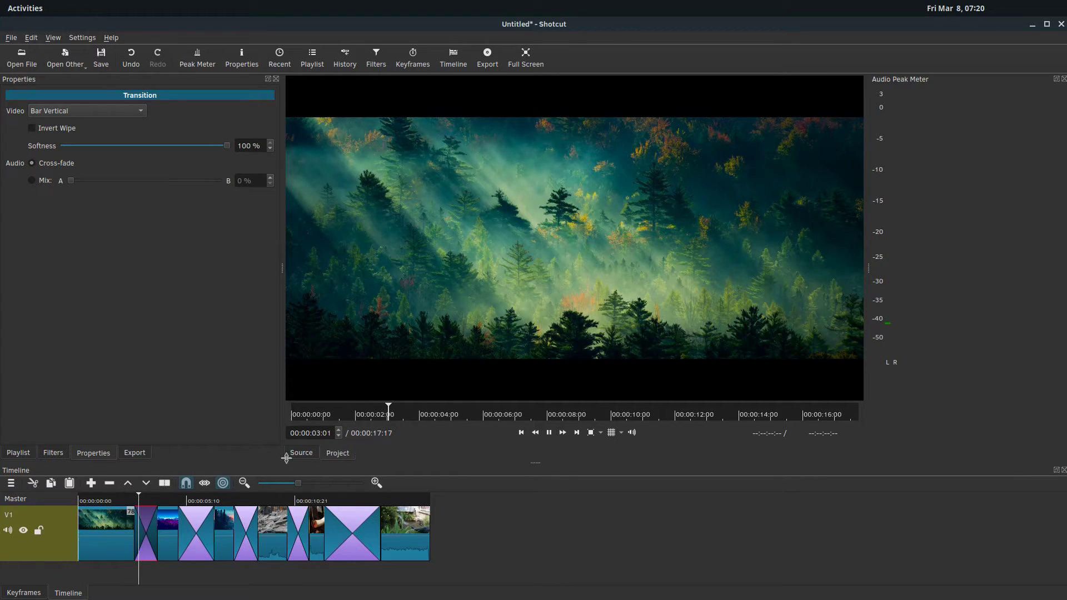
{"action": "left_click", "coordinate": [548, 432]}
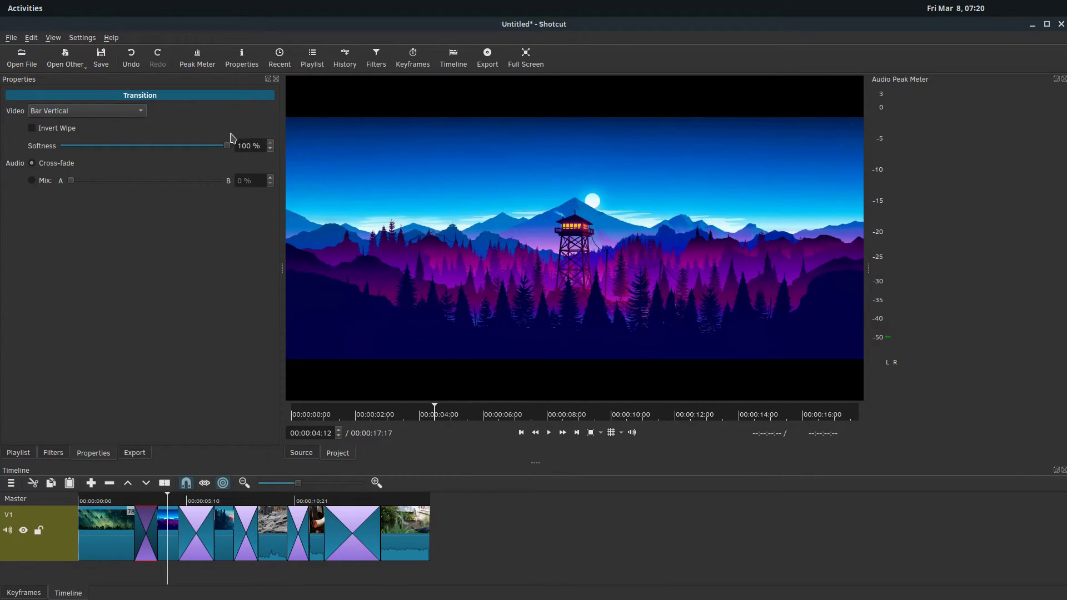
- Preview the Bar Vertical wipe with softness at 0%, fully hard-edged
{"action": "left_click_drag", "start_coordinate": [229, 145], "coordinate": [62, 148]}
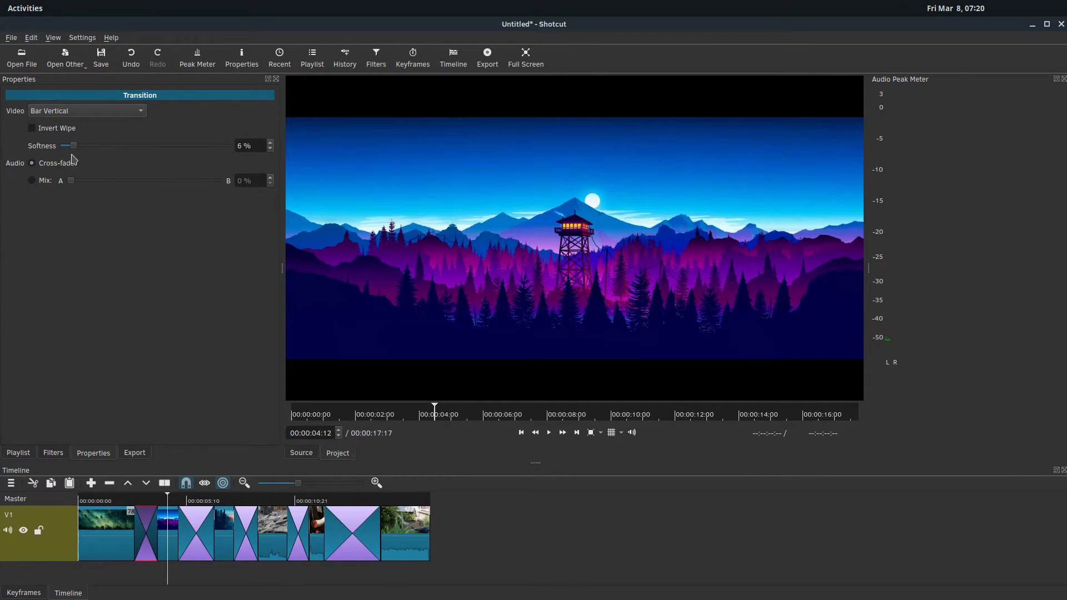
{"action": "left_click", "coordinate": [111, 503]}
{"action": "key", "text": "space"}
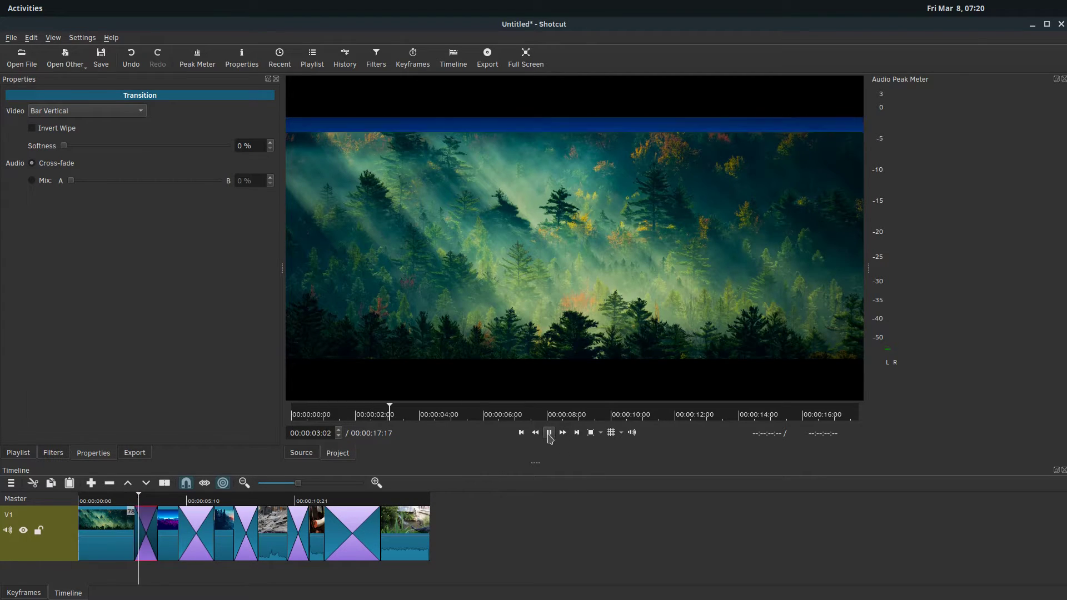
{"action": "left_click", "coordinate": [549, 433]}
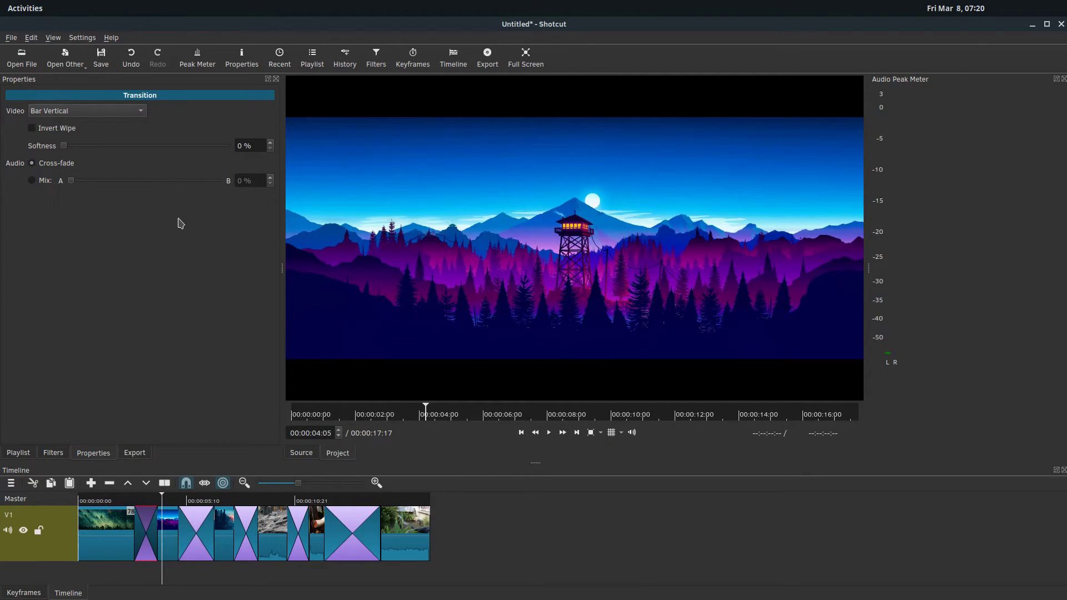
- Replay from 00:00:02:09 and set the wipe softness to about 32%
{"action": "left_click", "coordinate": [125, 502]}
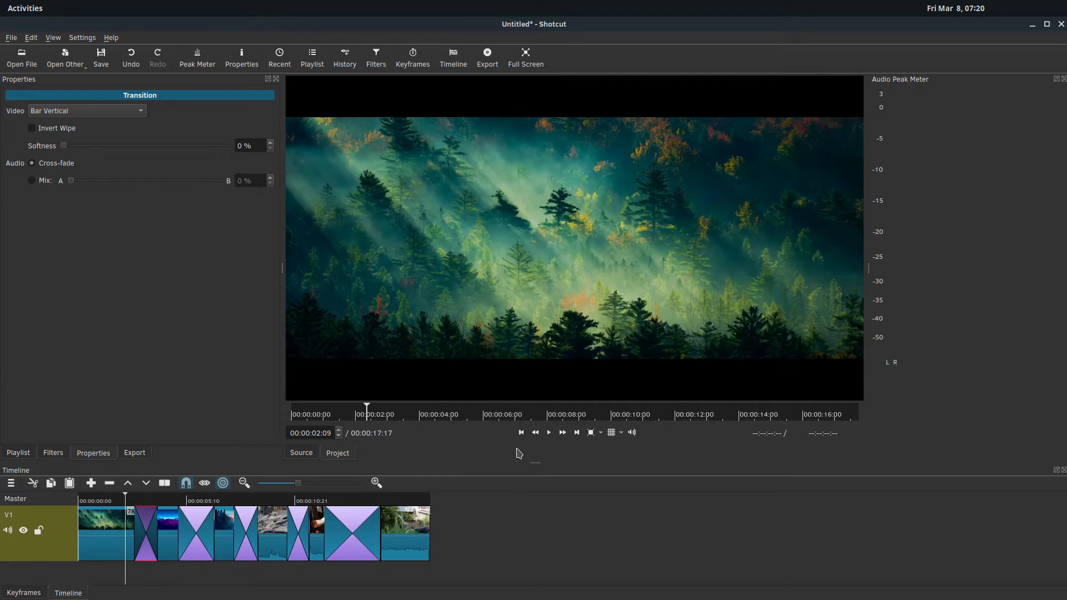
{"action": "left_click", "coordinate": [549, 433]}
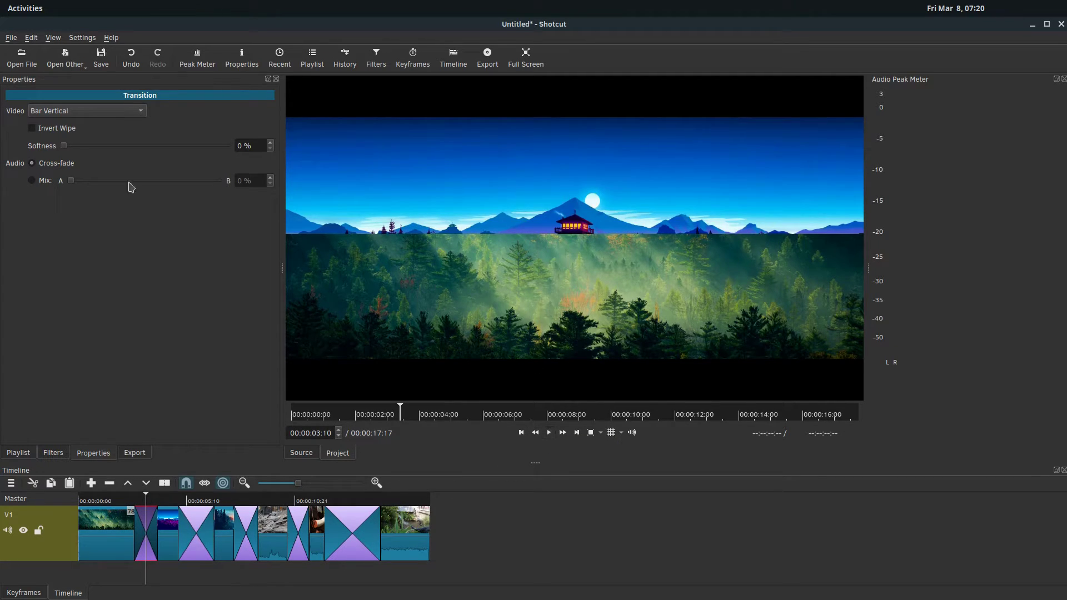
{"action": "left_click_drag", "start_coordinate": [70, 151], "coordinate": [117, 168]}
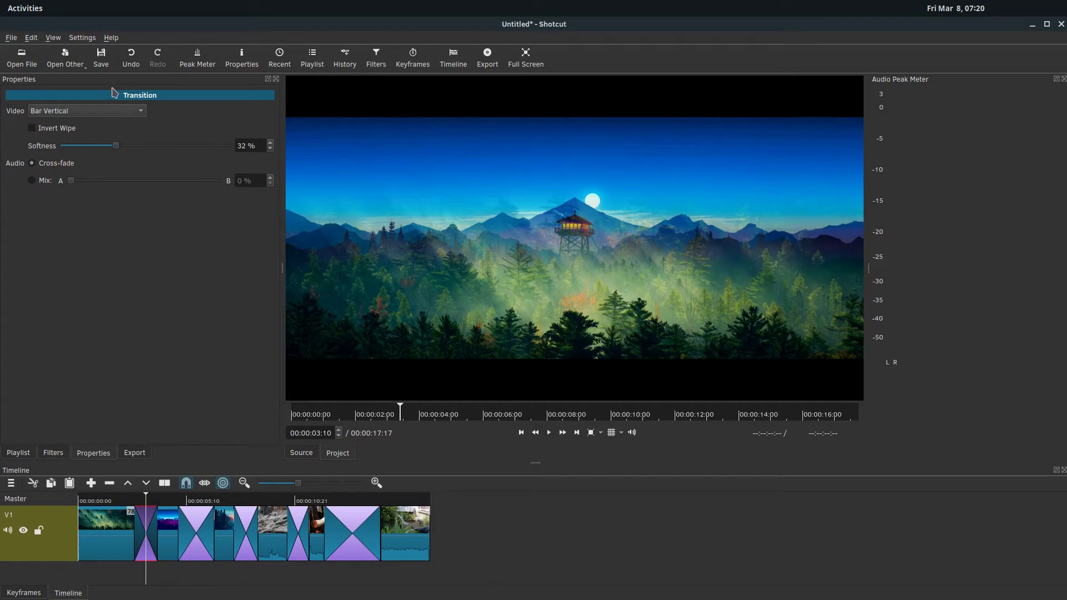
- Make the first transition Matrix Snake Vertical and the second Barn Door Diagonal NW-SE
{"action": "left_click", "coordinate": [114, 110]}
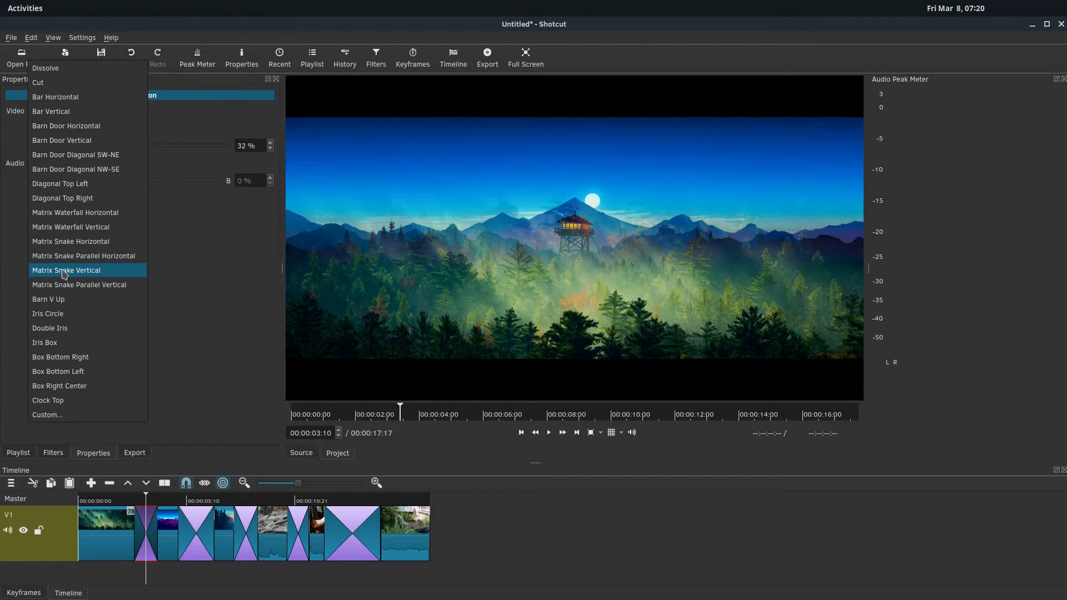
{"action": "left_click", "coordinate": [64, 272]}
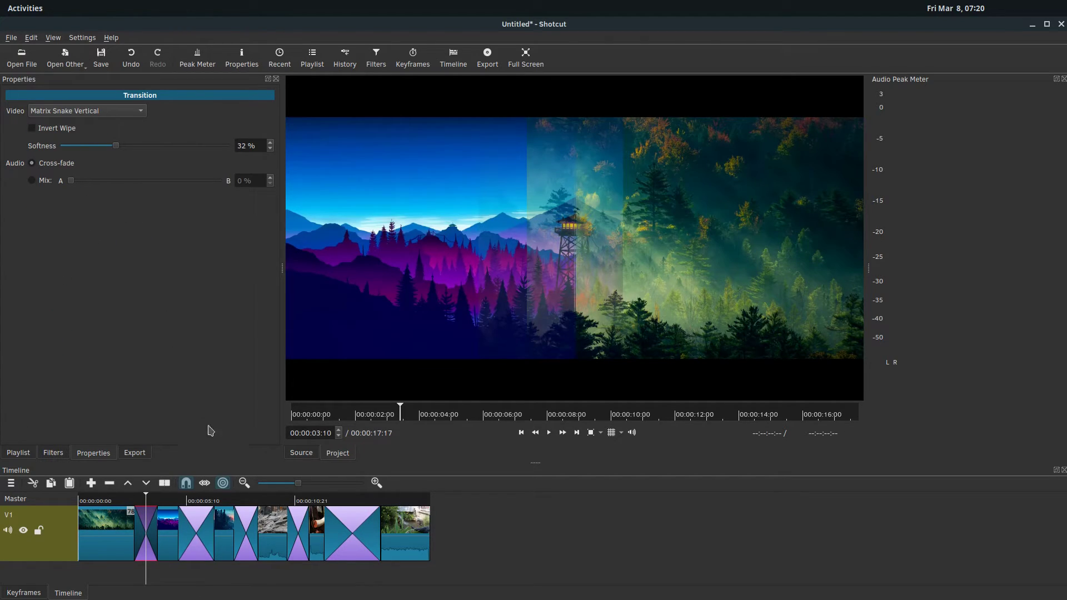
{"action": "left_click", "coordinate": [189, 519]}
{"action": "left_click", "coordinate": [84, 112]}
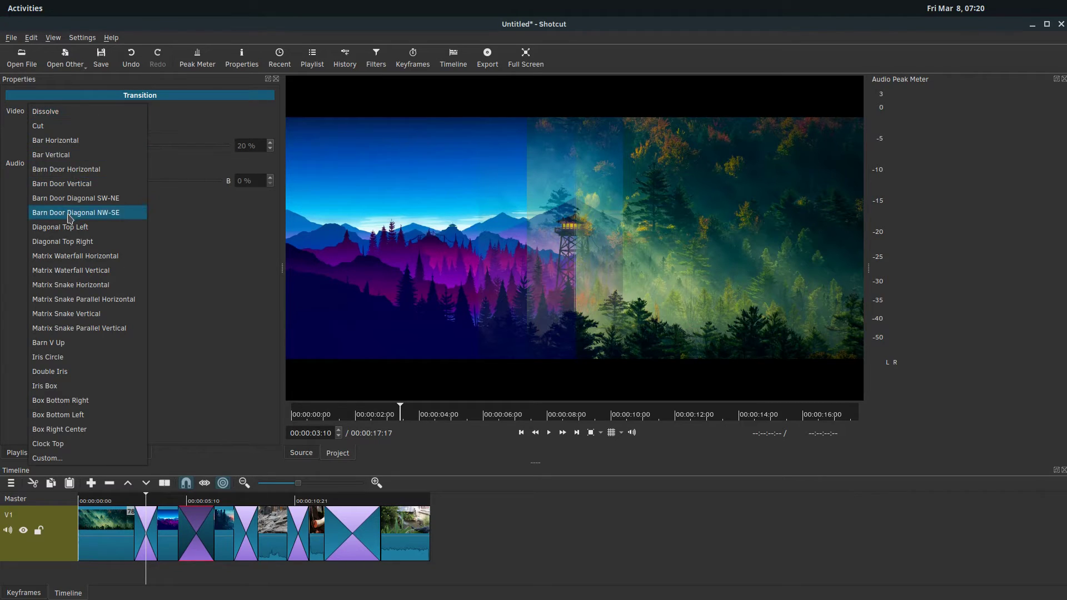
{"action": "left_click", "coordinate": [70, 219]}
- Make the third transition Iris Circle and the fourth Clock Top
{"action": "left_click", "coordinate": [244, 536]}
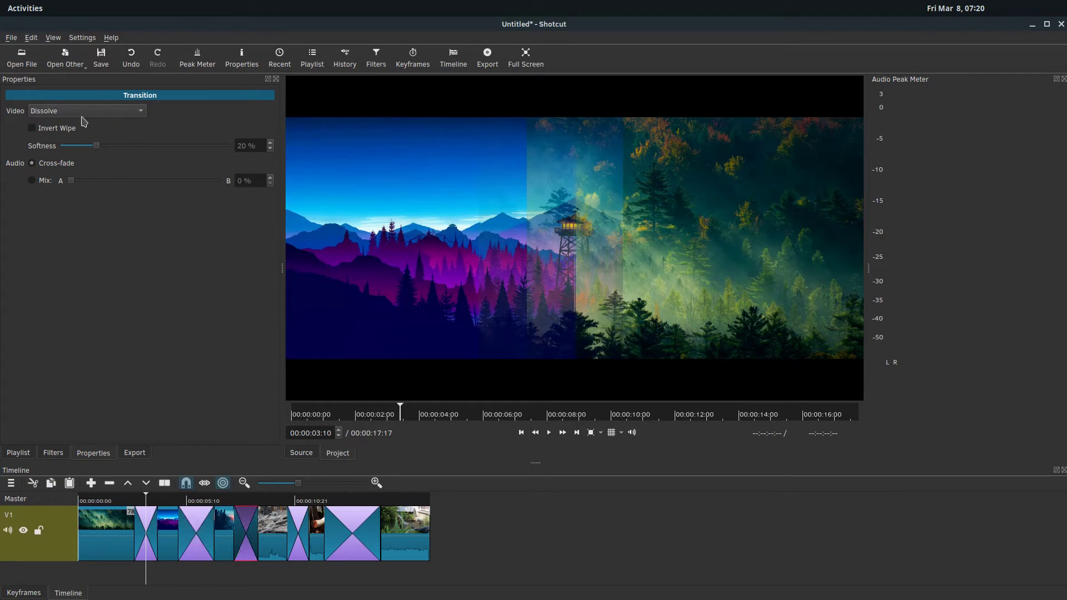
{"action": "left_click", "coordinate": [83, 114]}
{"action": "left_click", "coordinate": [49, 357]}
{"action": "left_click", "coordinate": [304, 527]}
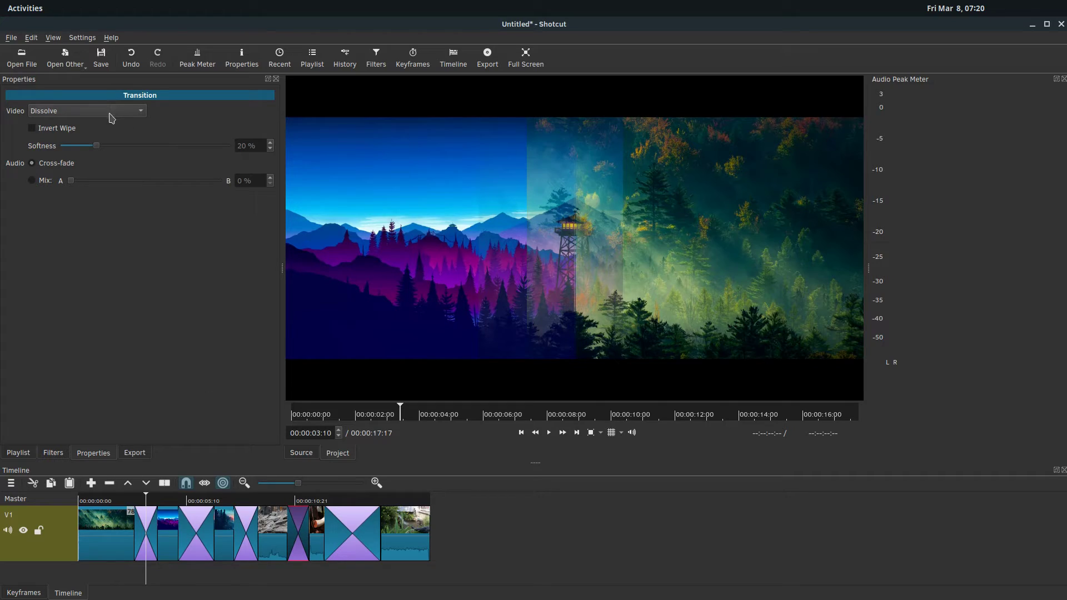
{"action": "left_click", "coordinate": [110, 114]}
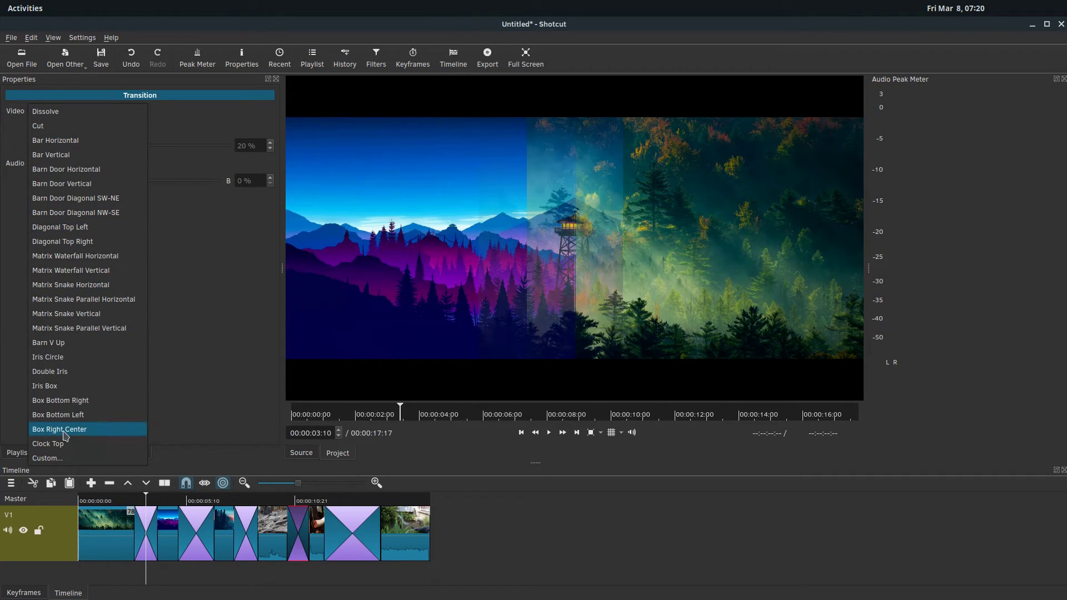
{"action": "left_click", "coordinate": [63, 444]}
- Make the last transition Bar Vertical, with the playhead placed at 00:00:01:18
{"action": "left_click", "coordinate": [331, 518]}
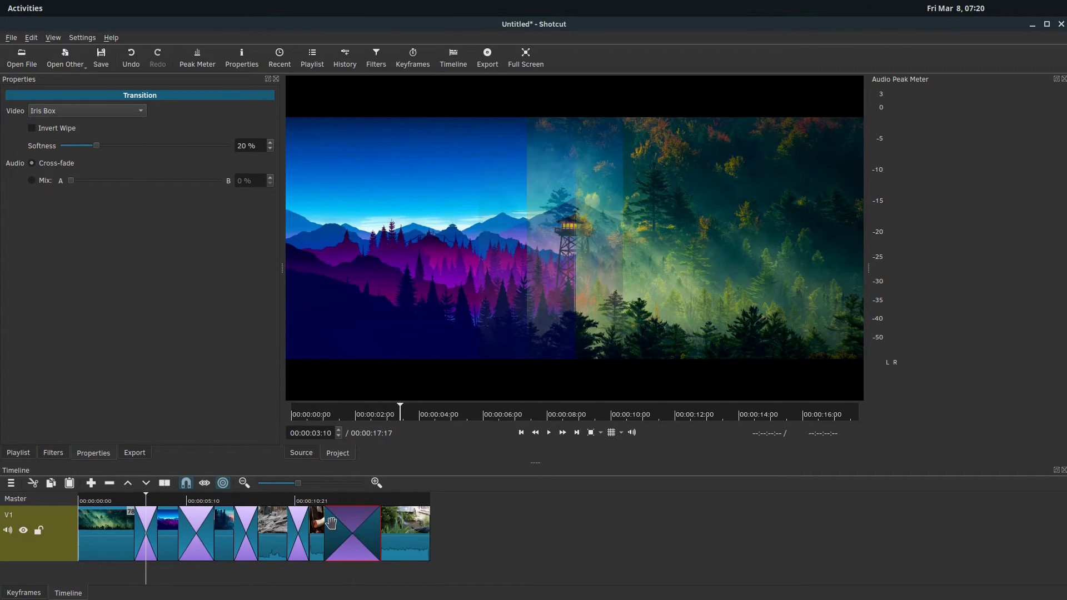
{"action": "left_click", "coordinate": [87, 114]}
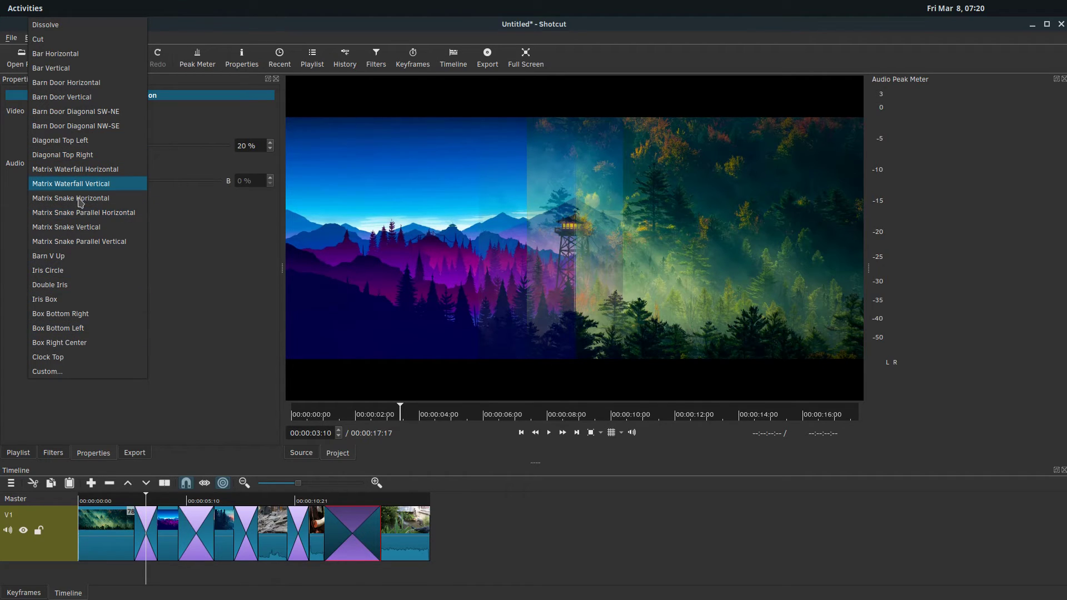
{"action": "left_click", "coordinate": [61, 68]}
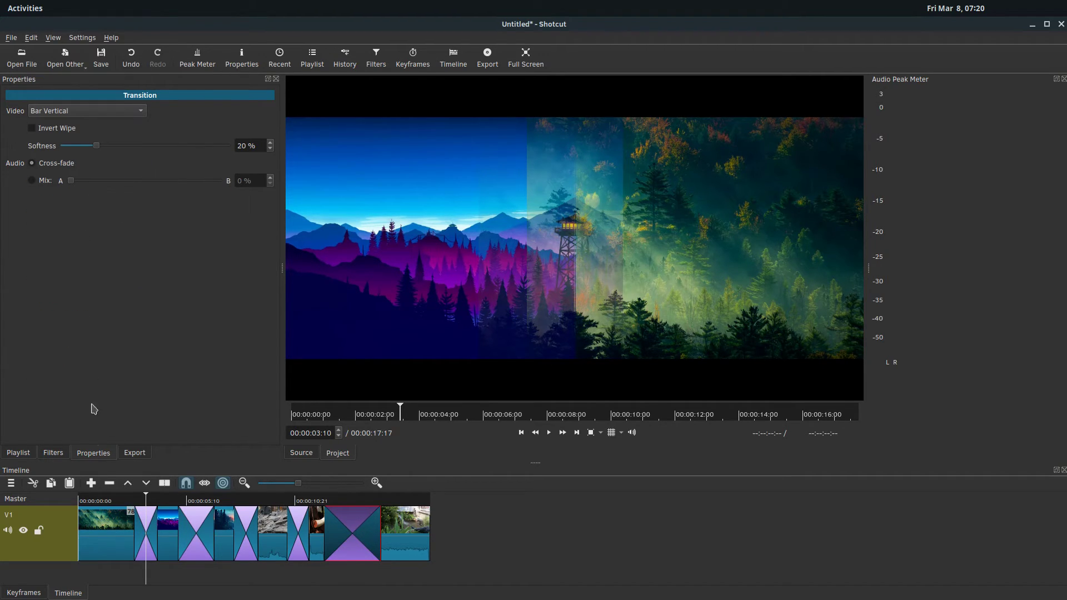
{"action": "left_click", "coordinate": [112, 503]}
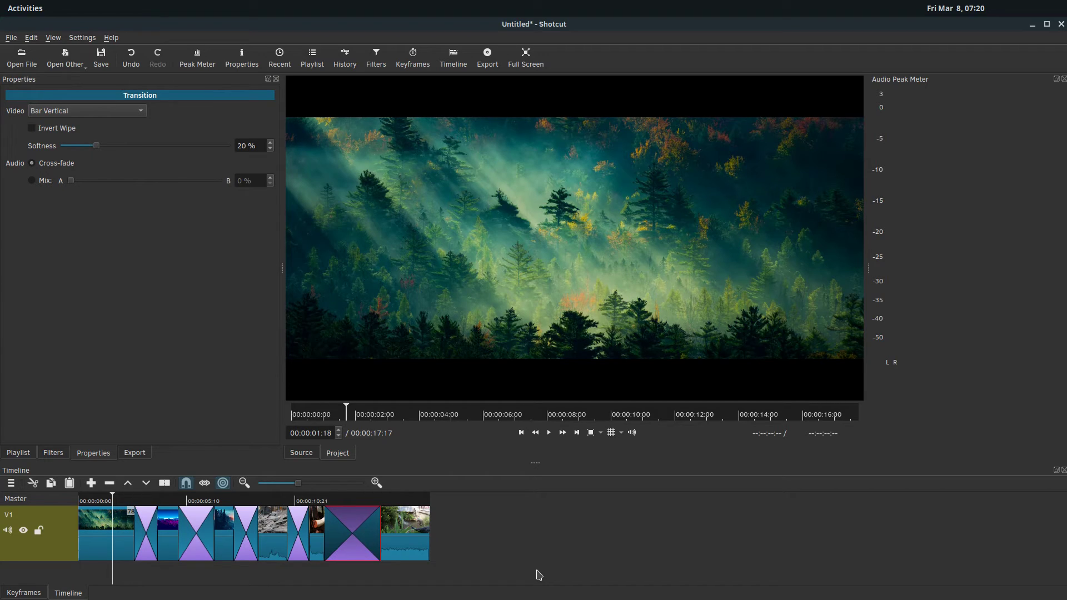
- Play the timeline from 00:00:01:18 through all the wipes, stopping near the end
{"action": "key", "text": "space"}
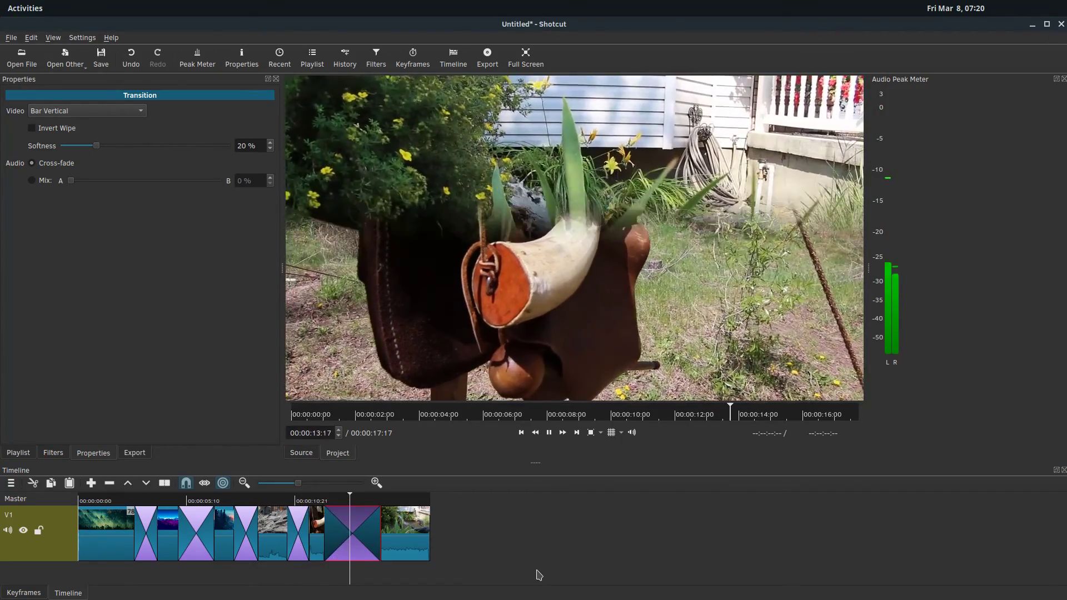
{"action": "left_click", "coordinate": [549, 432]}
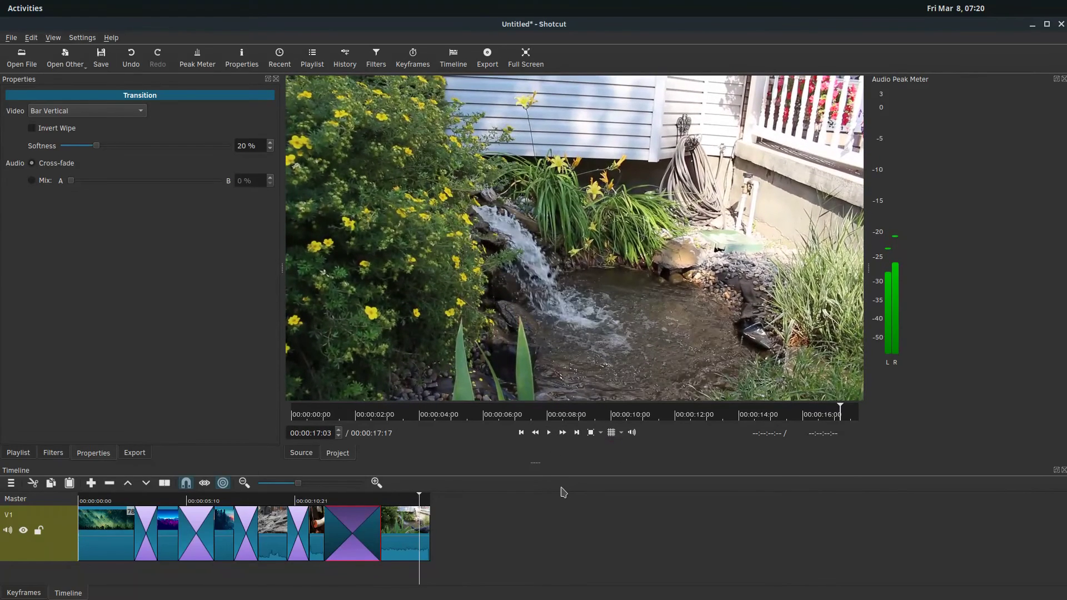